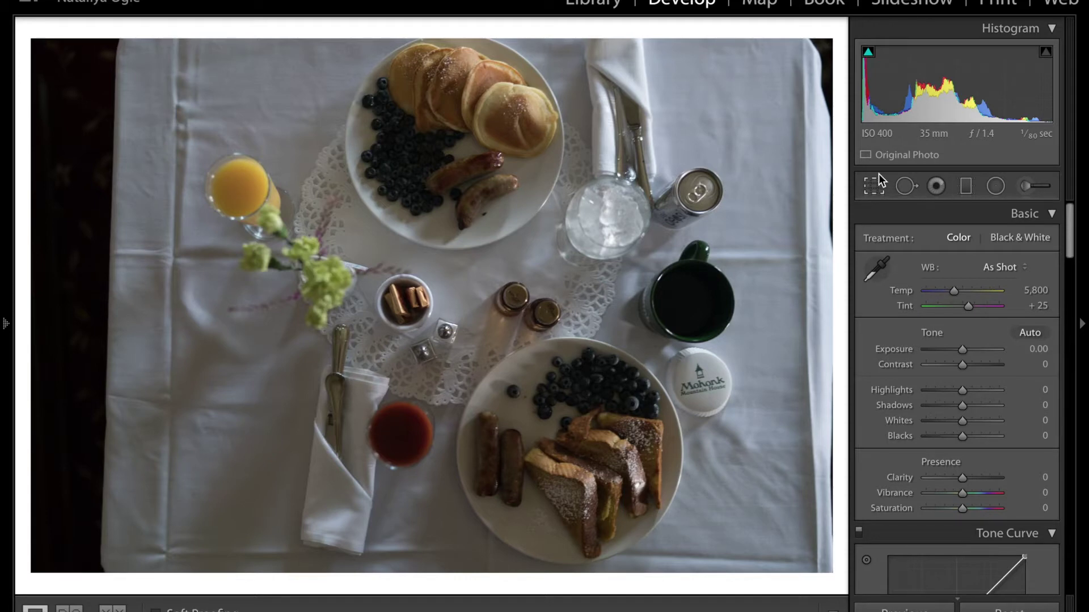
Straighten the breakfast photo by about -1.41 degrees to level the table
left_click(877, 180)
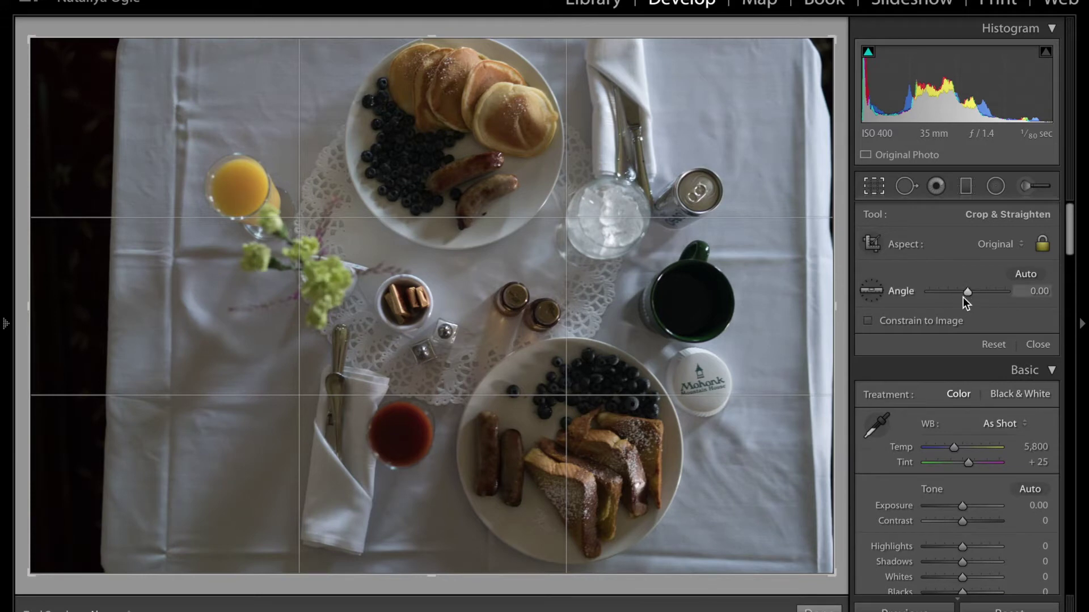
left_click_drag(969, 293, 965, 292)
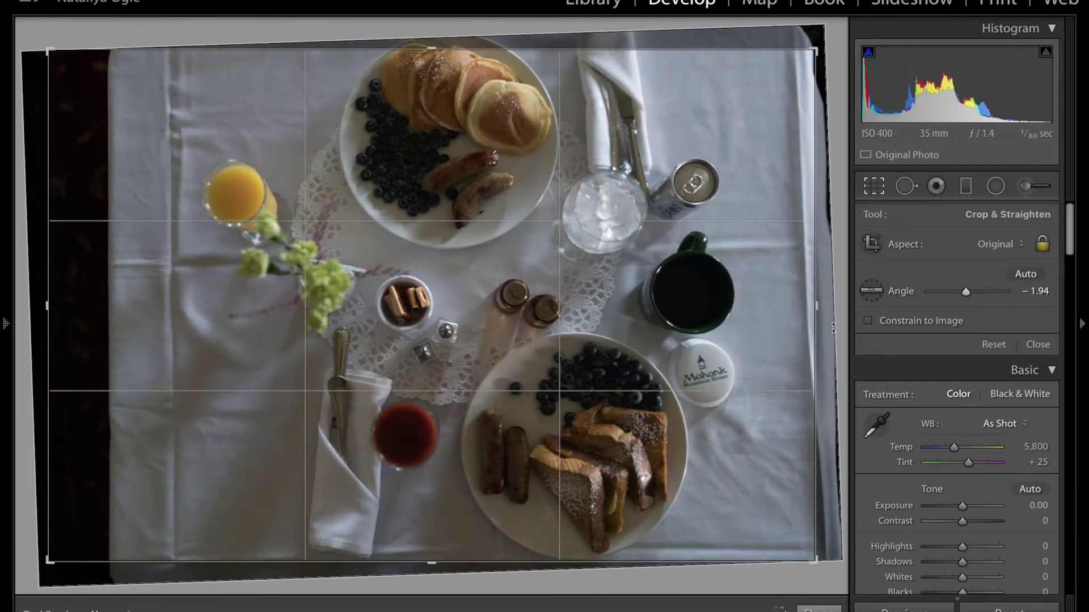
left_click_drag(832, 327, 832, 334)
key("Return")
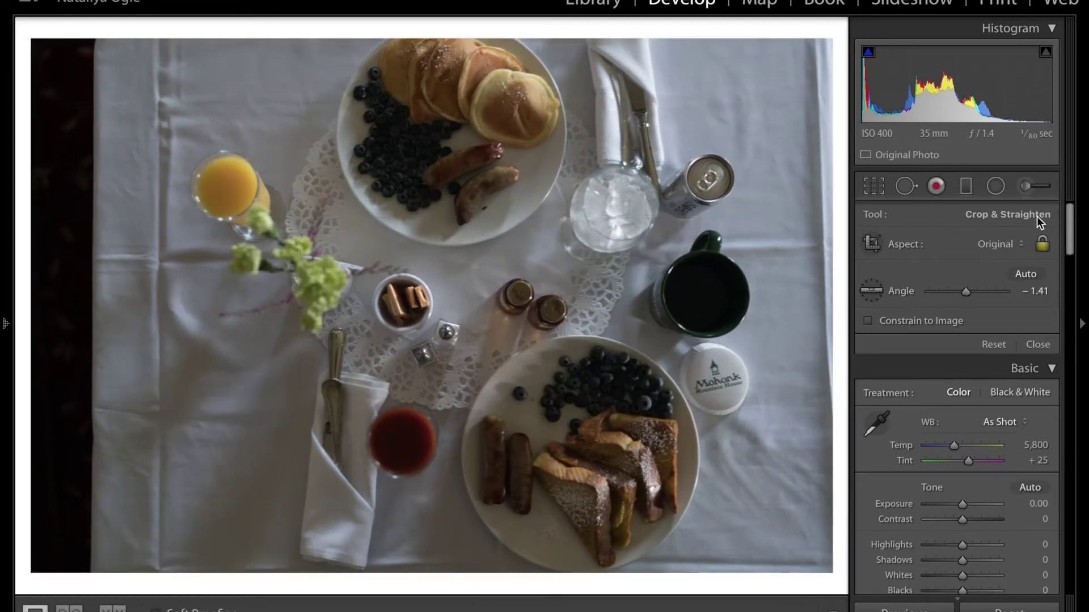
Crop to a 4 x 5 / 8 x 10 aspect ratio, repositioning the table in the frame
left_click(874, 186)
left_click(1000, 246)
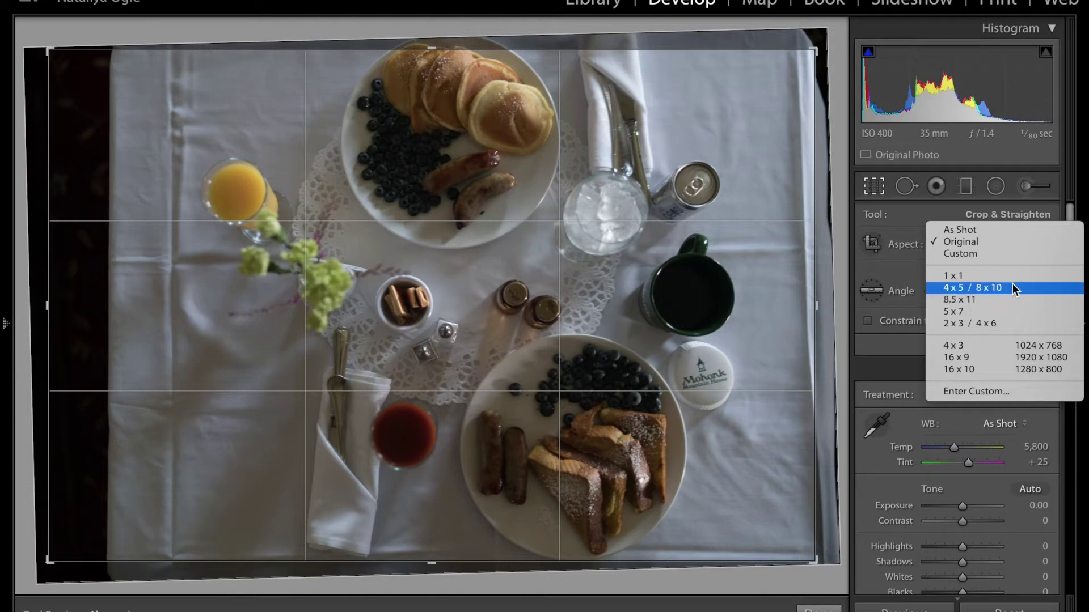
left_click(989, 289)
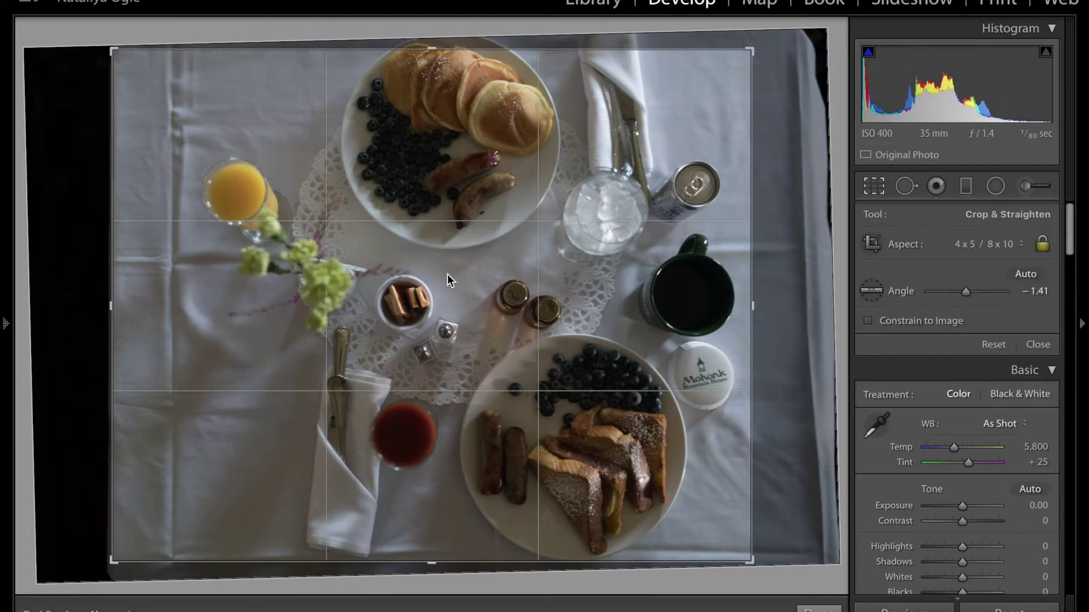
left_click_drag(632, 270, 607, 272)
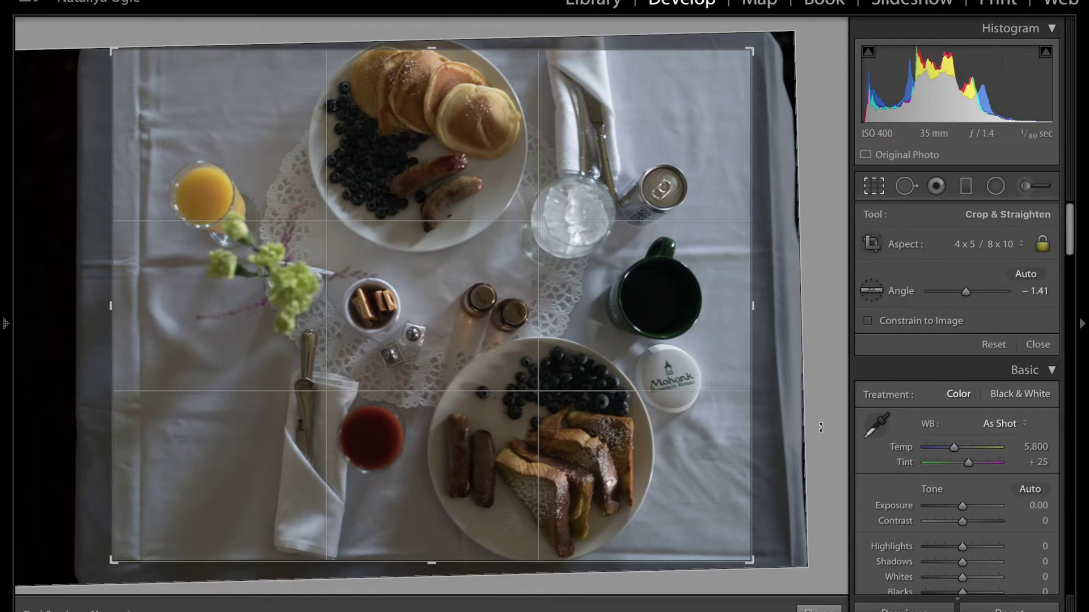
key("Return")
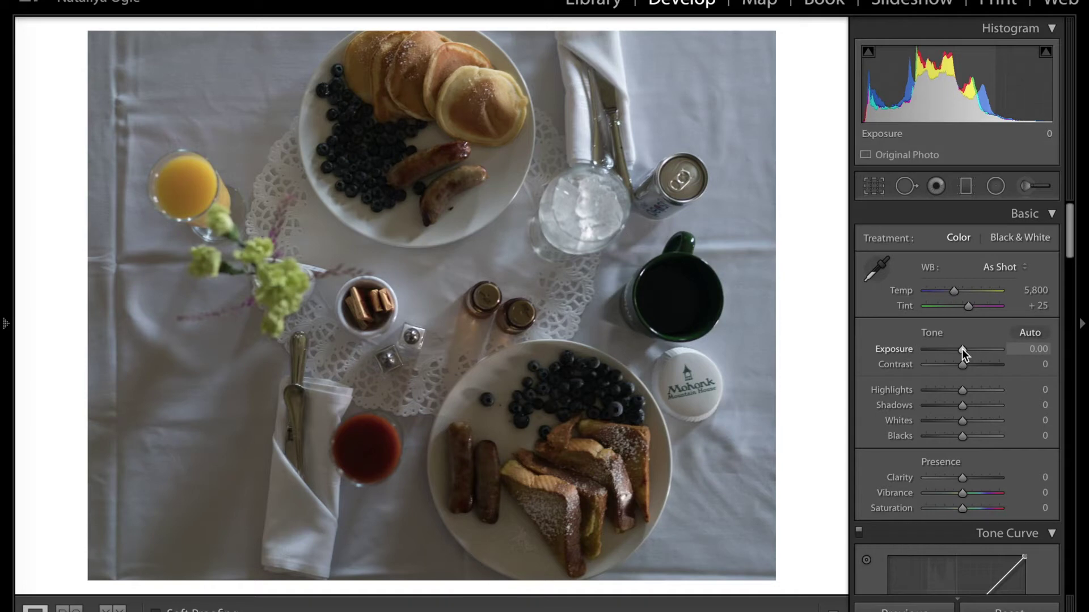
Set Exposure to +0.65 and Contrast to +15 in the Basic panel
left_click_drag(963, 347, 967, 347)
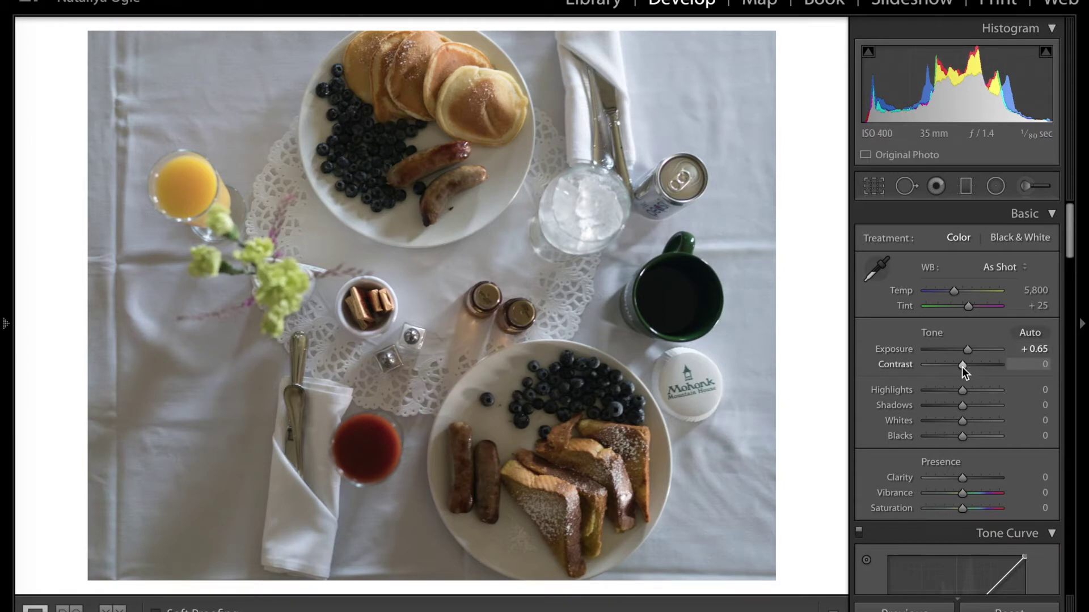
left_click_drag(965, 365, 970, 367)
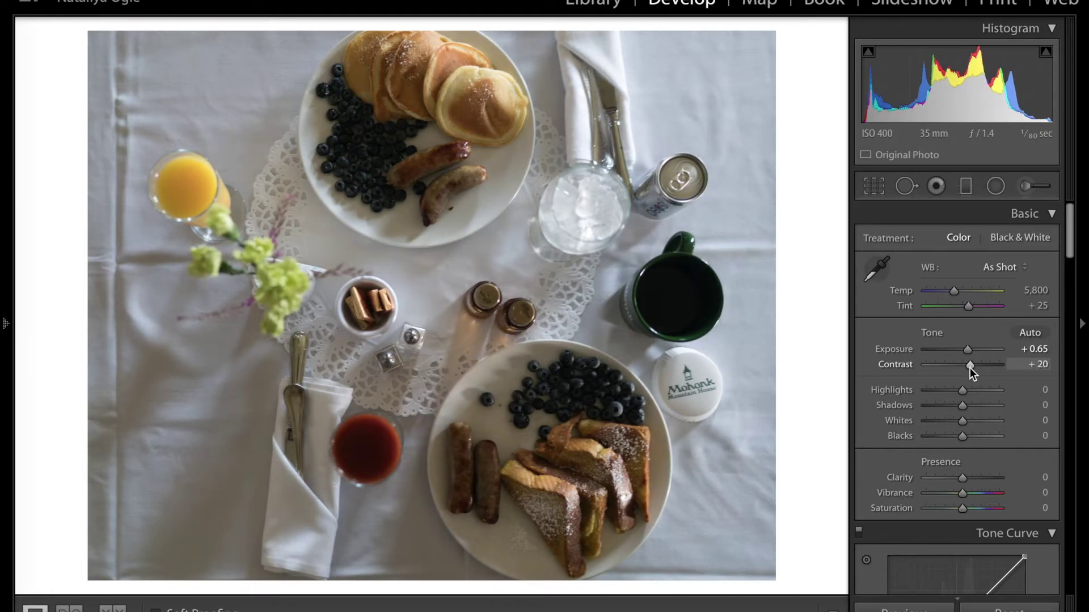
left_click(1042, 366)
type("15")
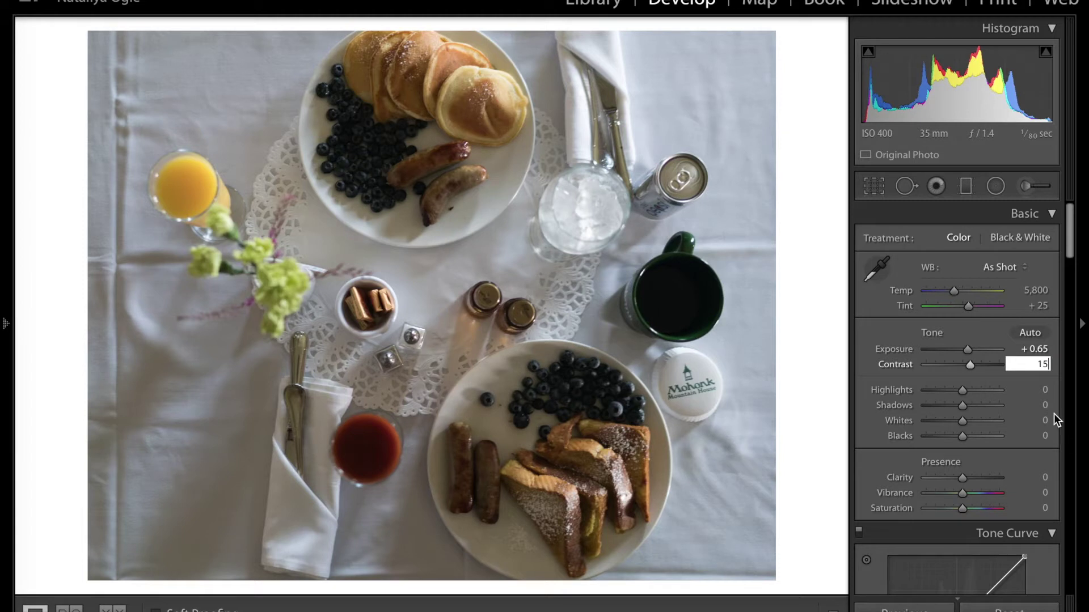
key("Return")
scroll(1051, 374, "down", 1)
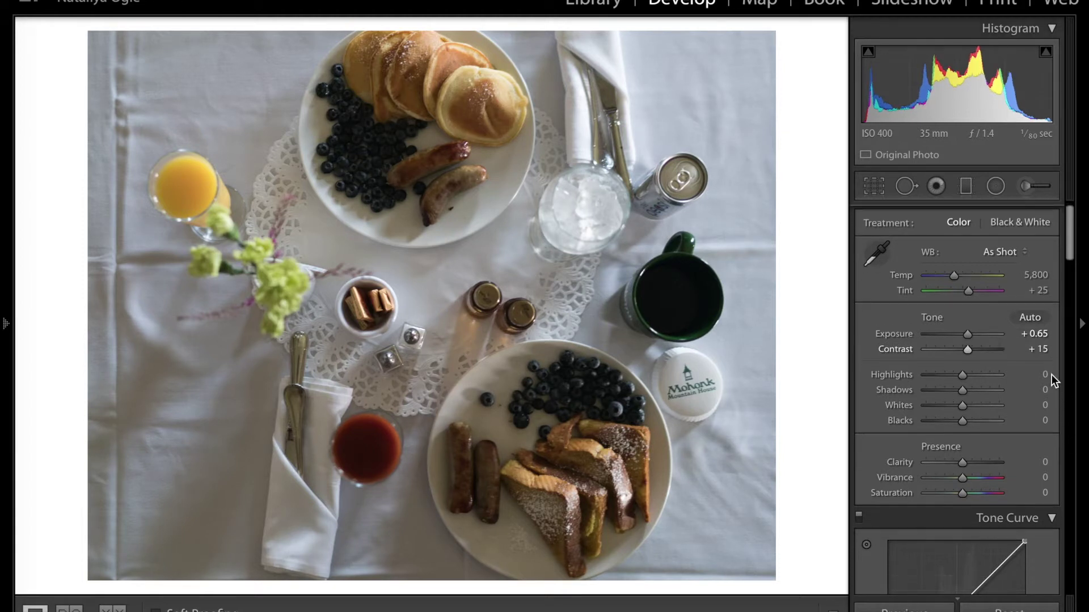
Pull Highlights down to -70 and raise Whites to +57
scroll(1051, 374, "down", 2)
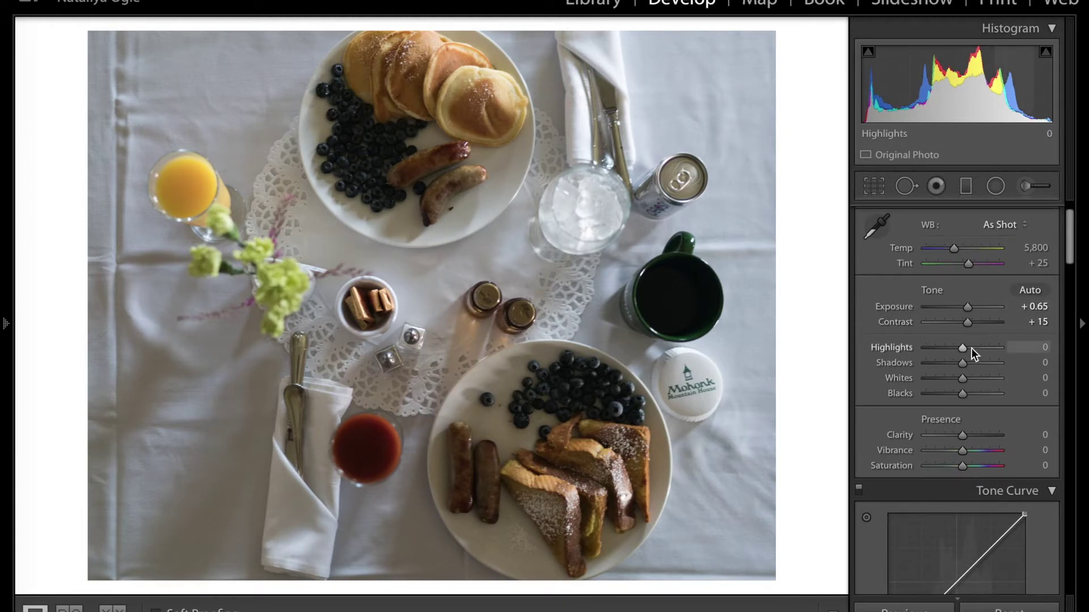
left_click_drag(963, 347, 943, 347)
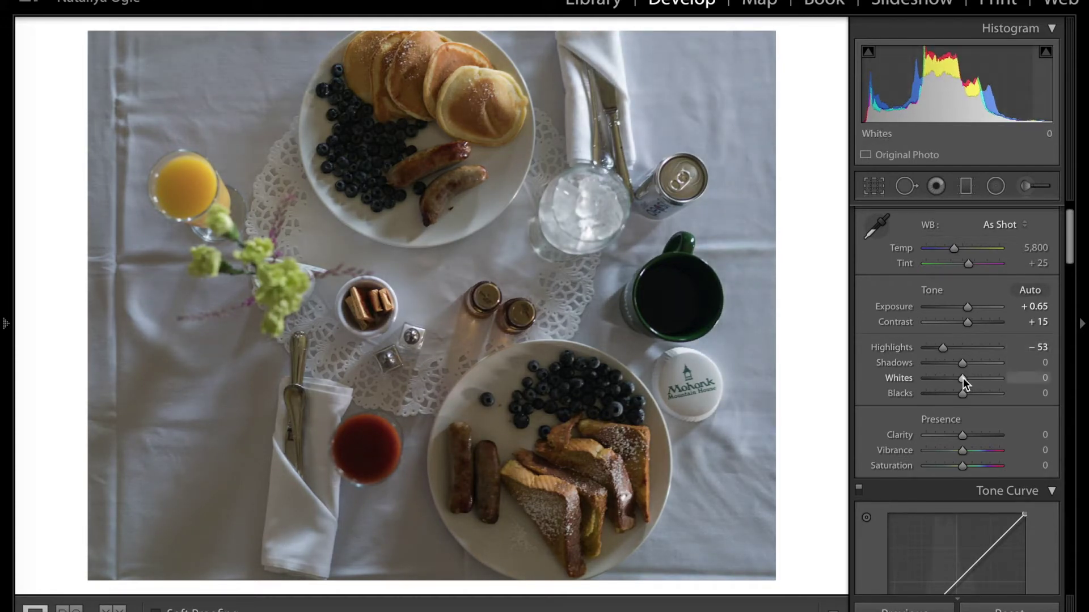
left_click_drag(963, 379, 984, 380)
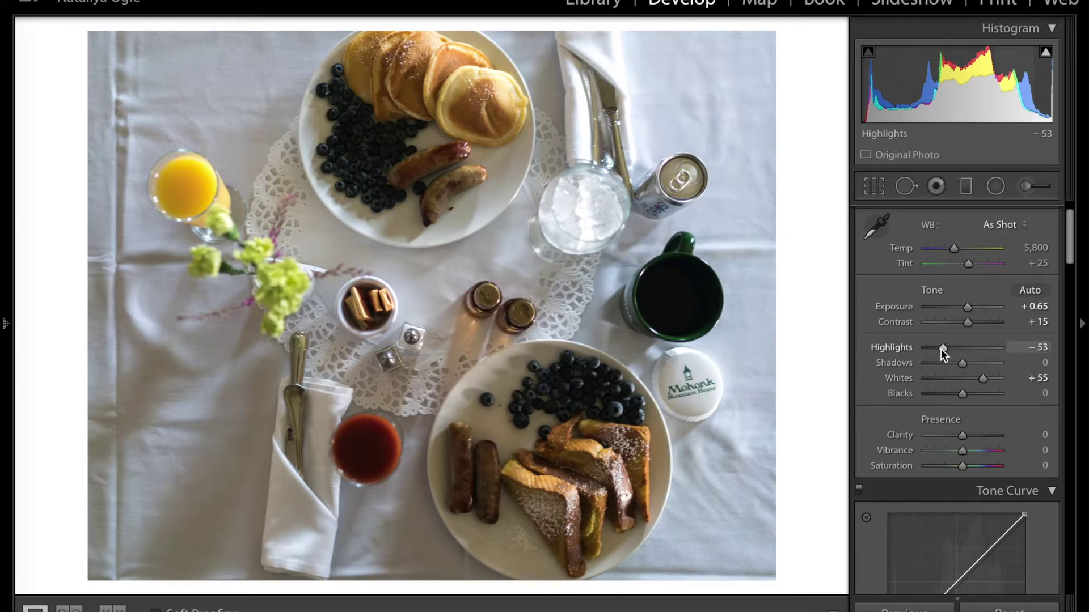
left_click_drag(940, 349, 935, 349)
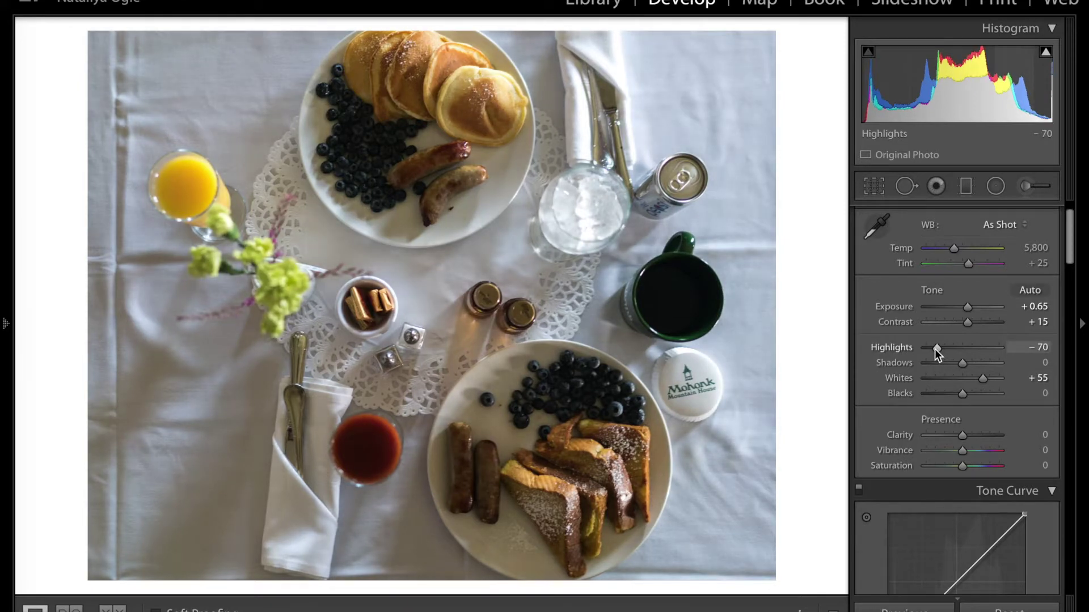
left_click_drag(984, 376, 984, 377)
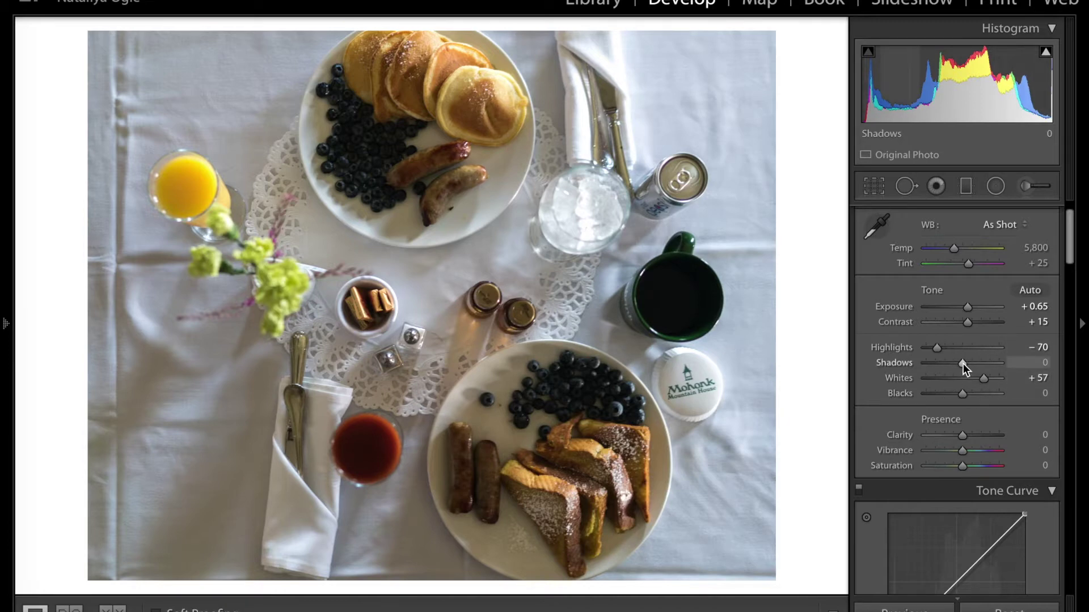
Settle Shadows at +69 after trying higher values, and push Blacks up to +100
left_click_drag(967, 364, 993, 363)
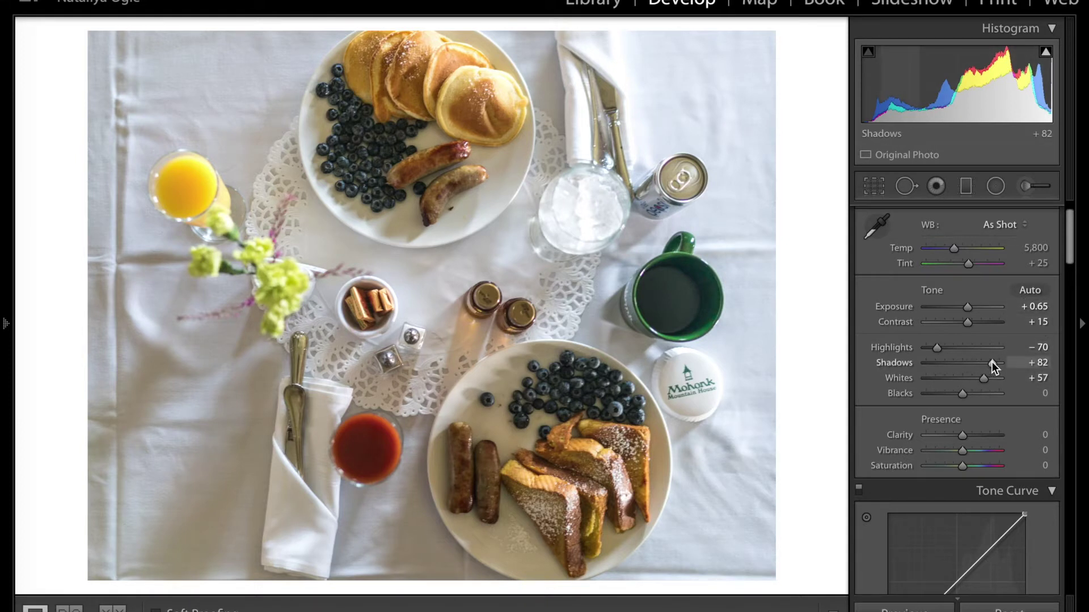
left_click_drag(992, 361, 986, 363)
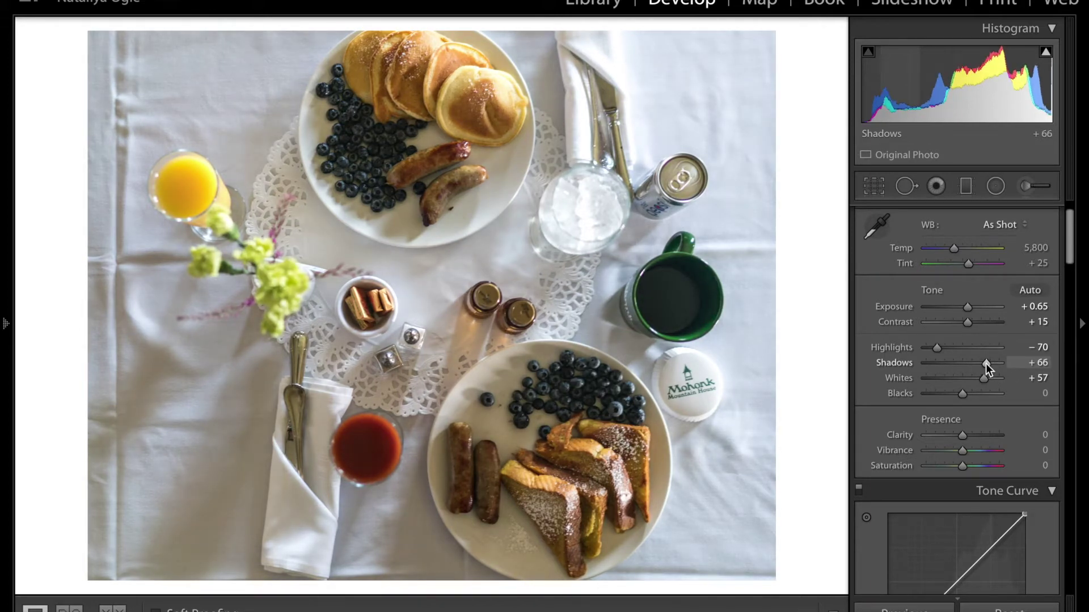
left_click_drag(986, 363, 1002, 370)
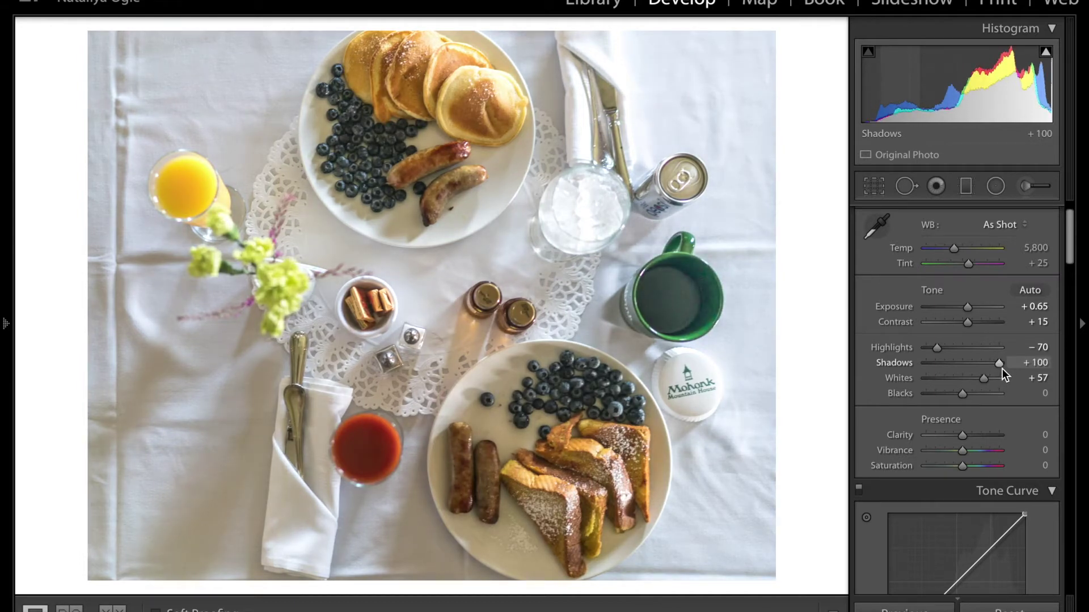
left_click_drag(1003, 369, 987, 366)
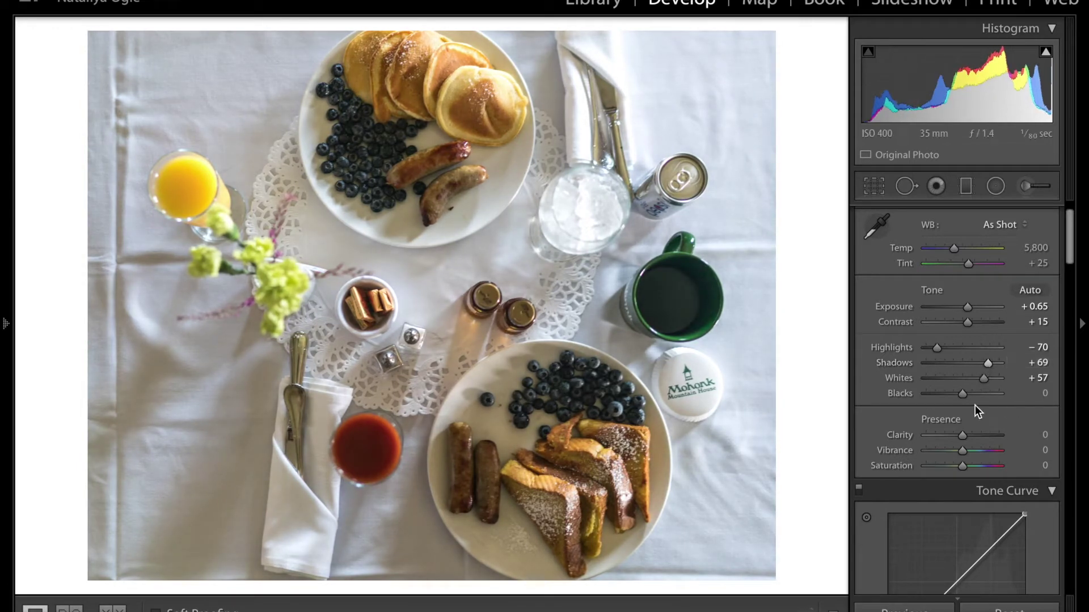
left_click_drag(961, 391, 998, 399)
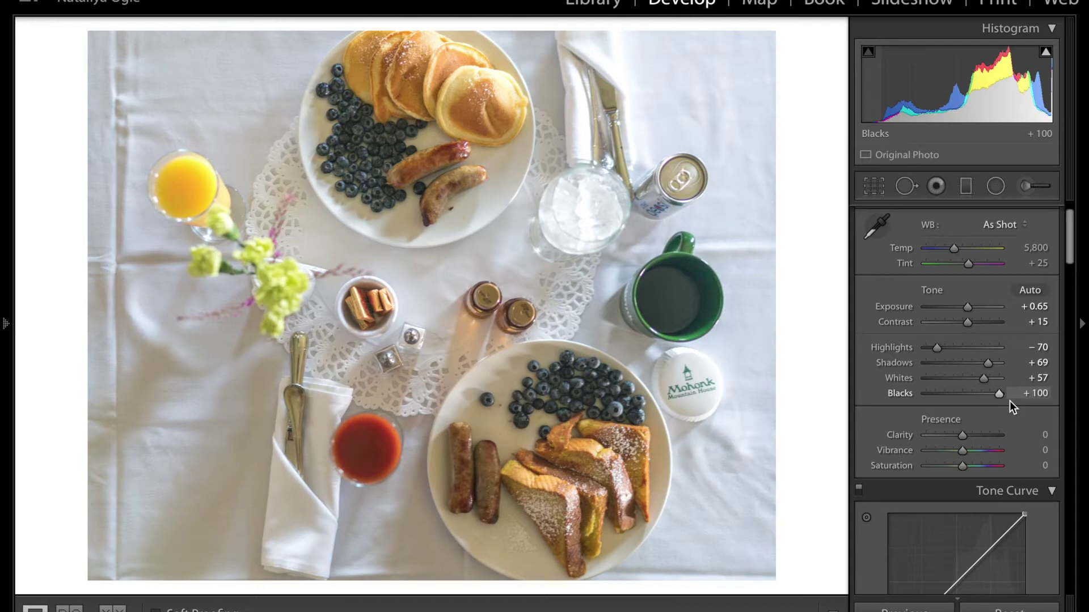
Bring Blacks back down to -22
left_click_drag(978, 398, 954, 393)
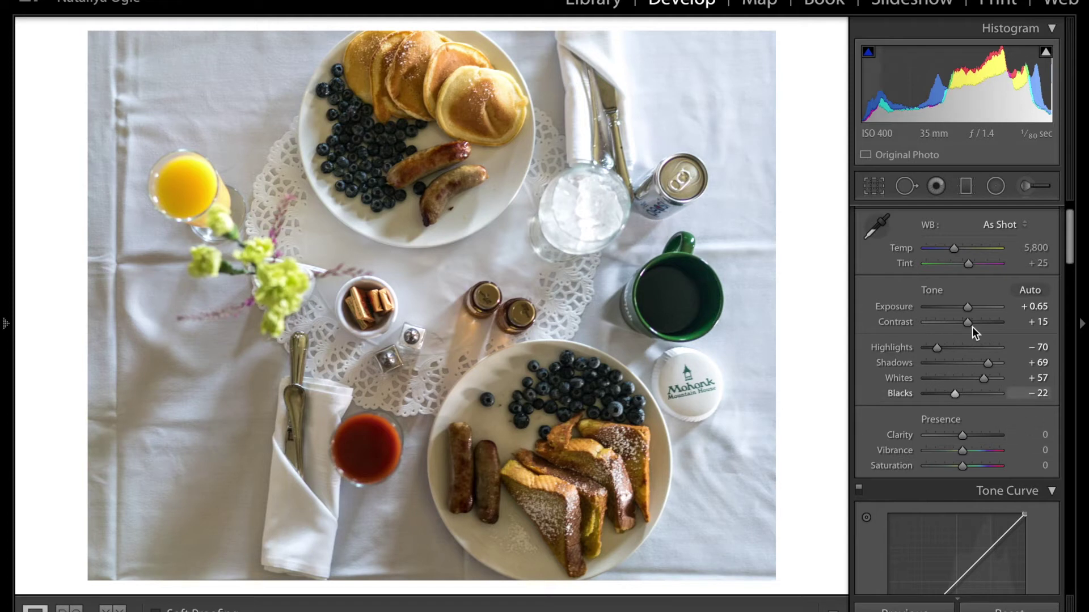
Add a little Clarity (about +12) and raise the Dehaze Amount in Effects
left_click(960, 437)
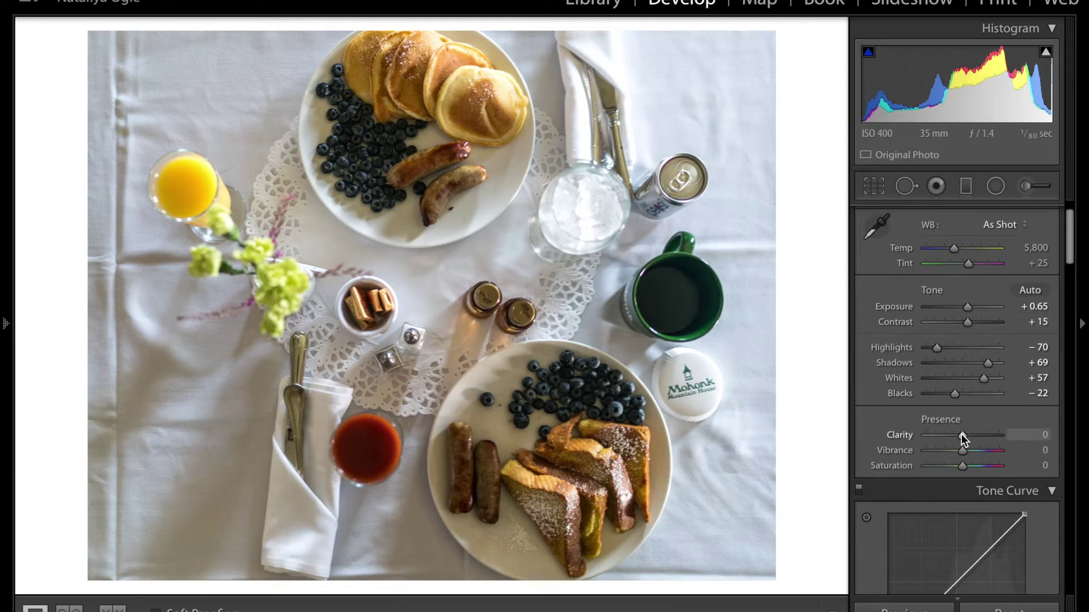
left_click_drag(962, 434, 965, 432)
scroll(1001, 445, "down", 10)
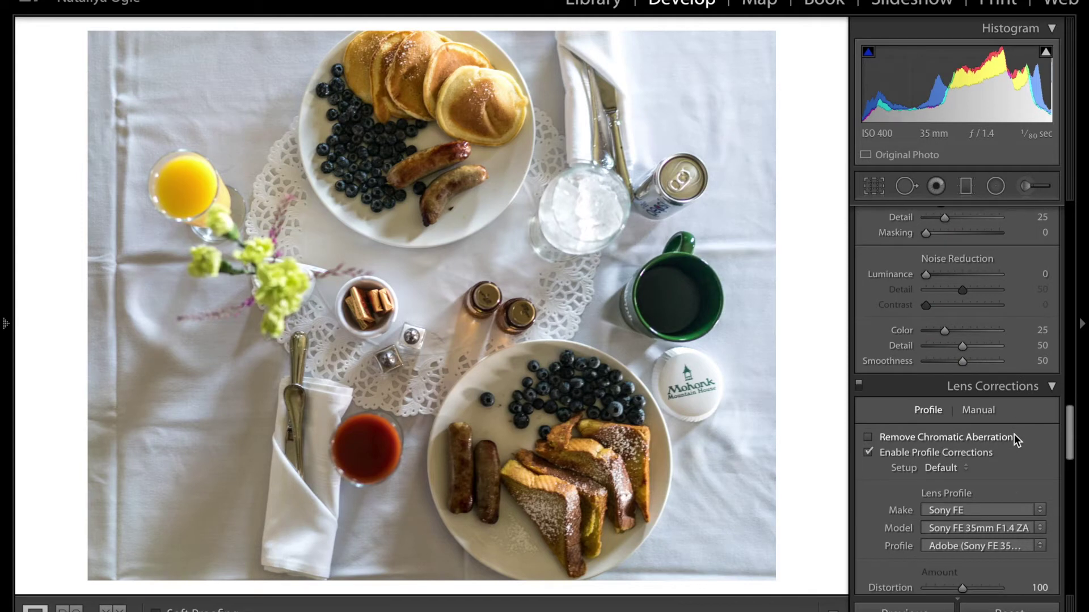
scroll(1014, 434, "up", 3)
scroll(1014, 434, "down", 7)
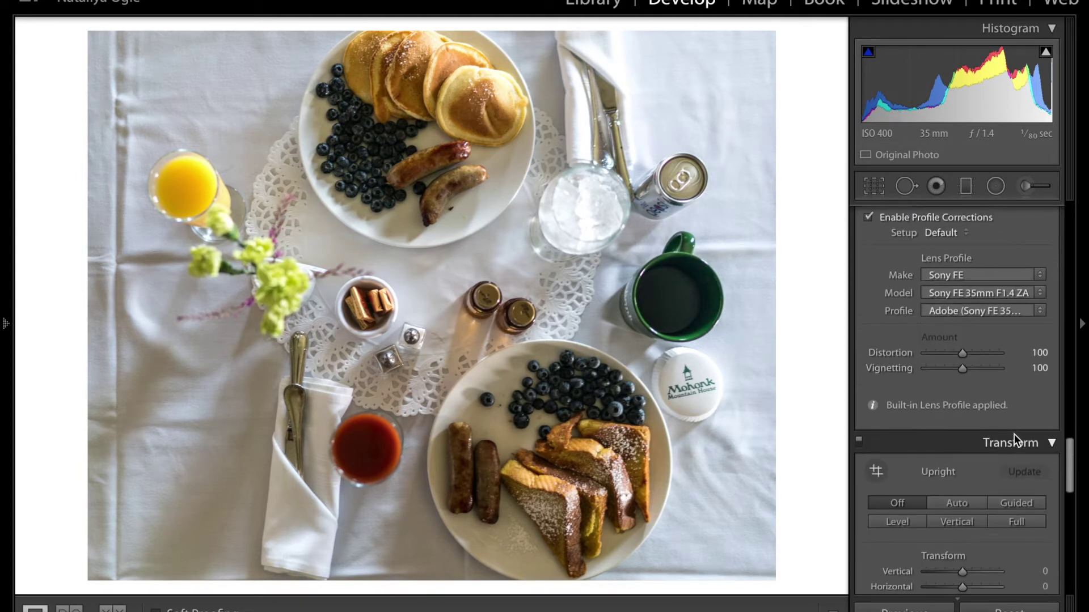
scroll(1014, 434, "down", 8)
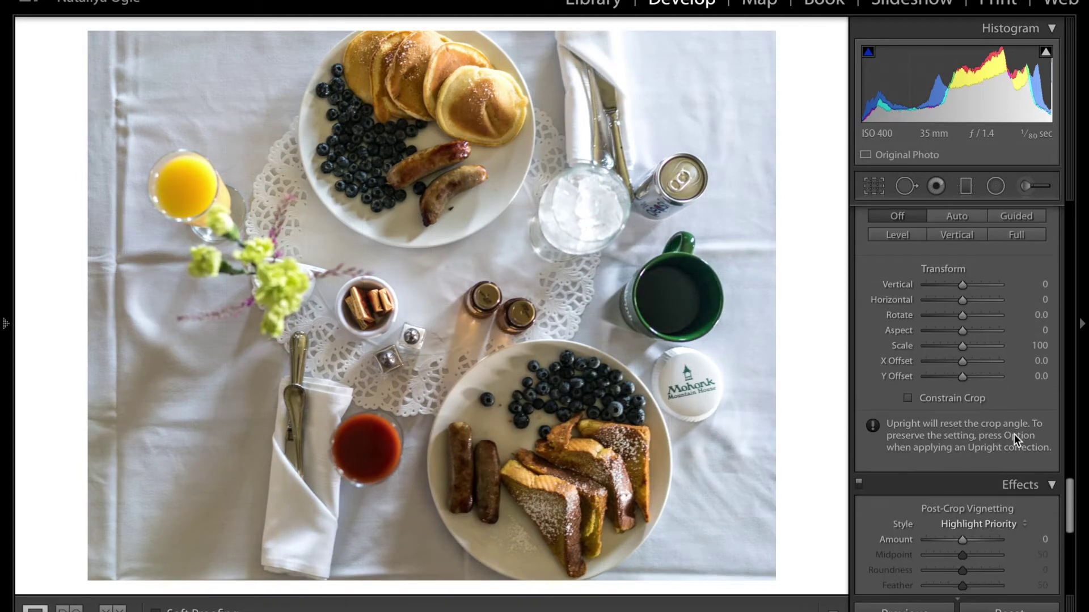
scroll(1014, 434, "down", 6)
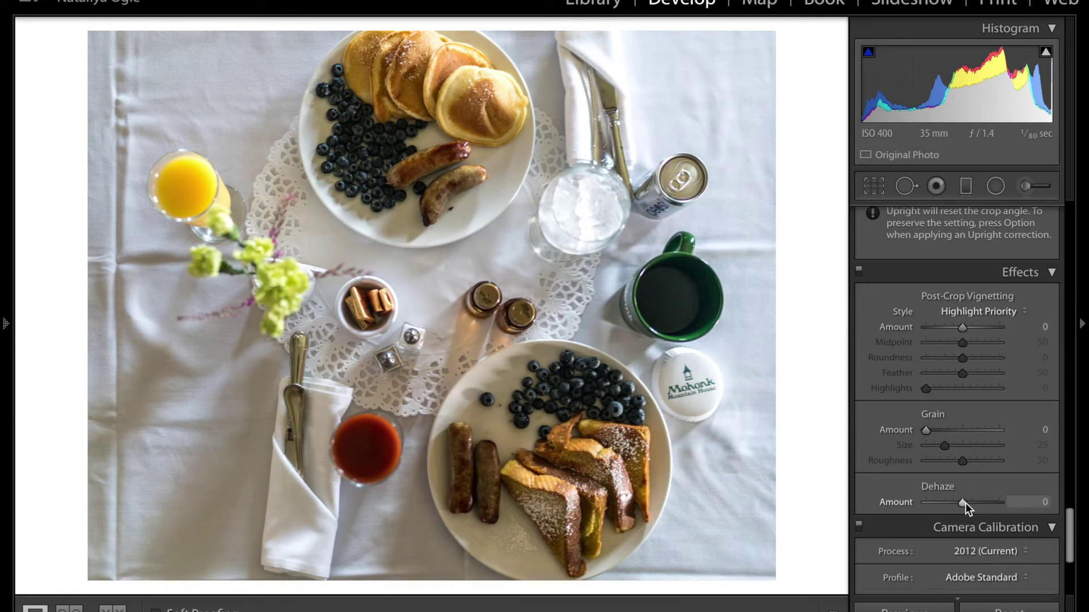
mouse_move(971, 502)
left_mouse_down()
mouse_move(984, 503)
mouse_move(933, 506)
mouse_move(1003, 502)
mouse_move(966, 502)
mouse_move(970, 487)
left_mouse_up()
Raise Clarity to +20 for more midtone punch
scroll(1016, 341, "up", 10)
scroll(1016, 340, "up", 15)
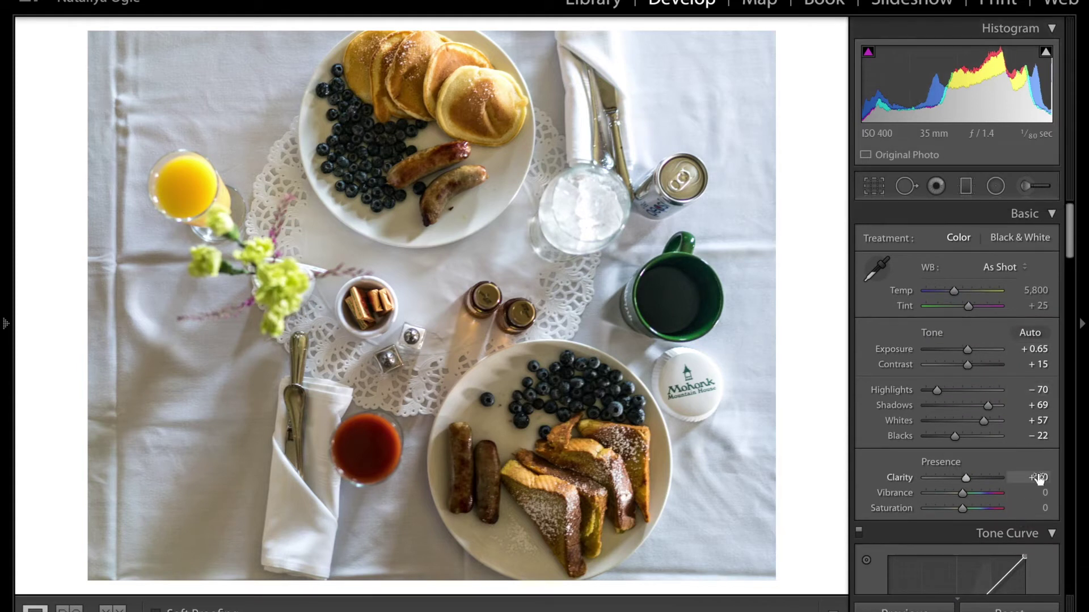
left_click_drag(969, 477, 972, 478)
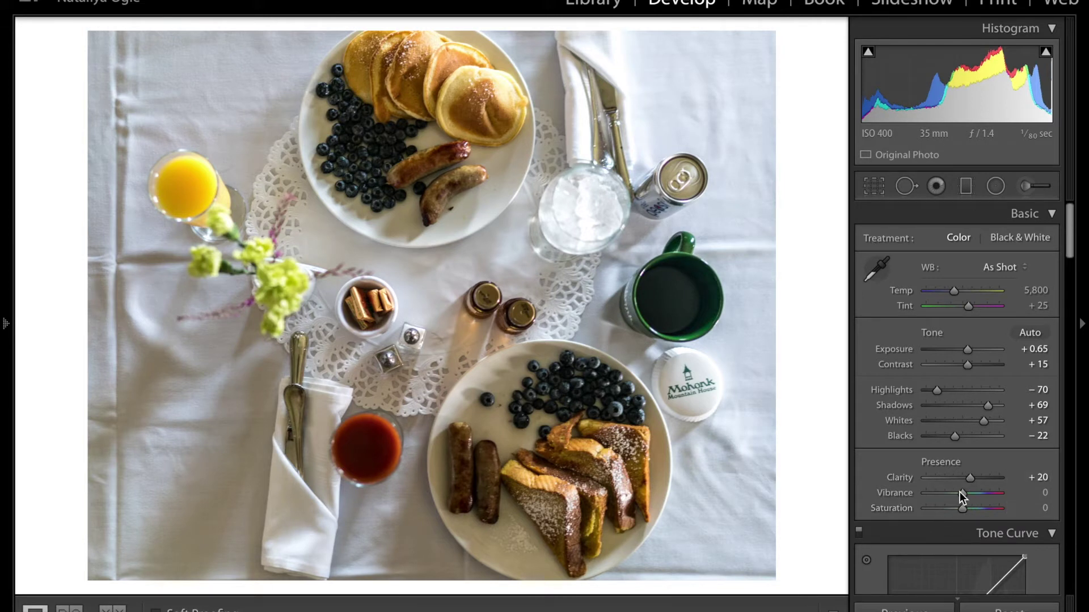
scroll(1036, 458, "down", 2)
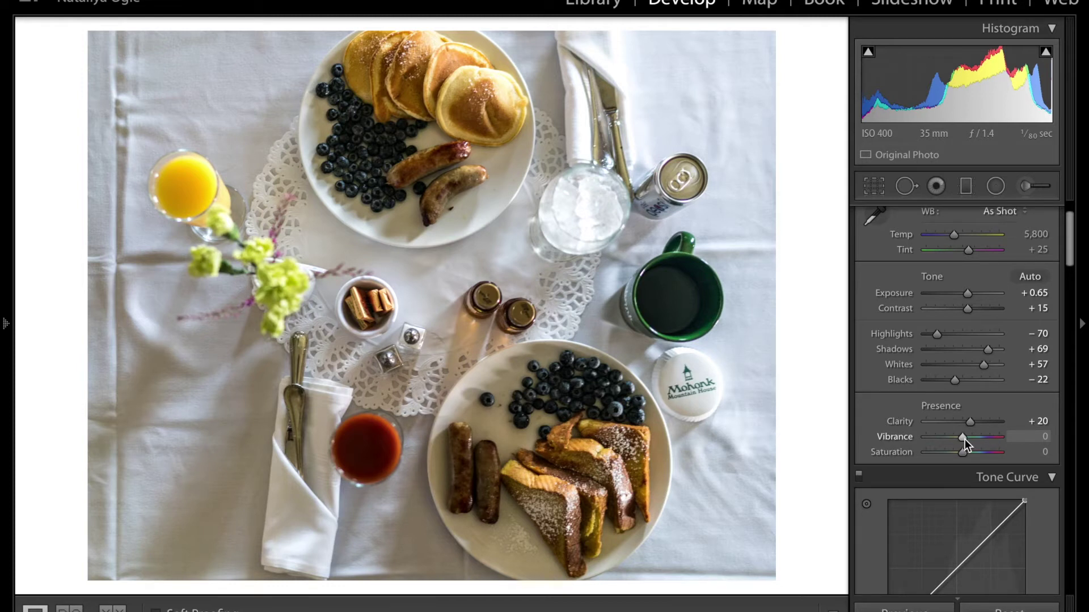
Set Vibrance to +55 and Saturation to -49
left_click_drag(970, 437, 975, 439)
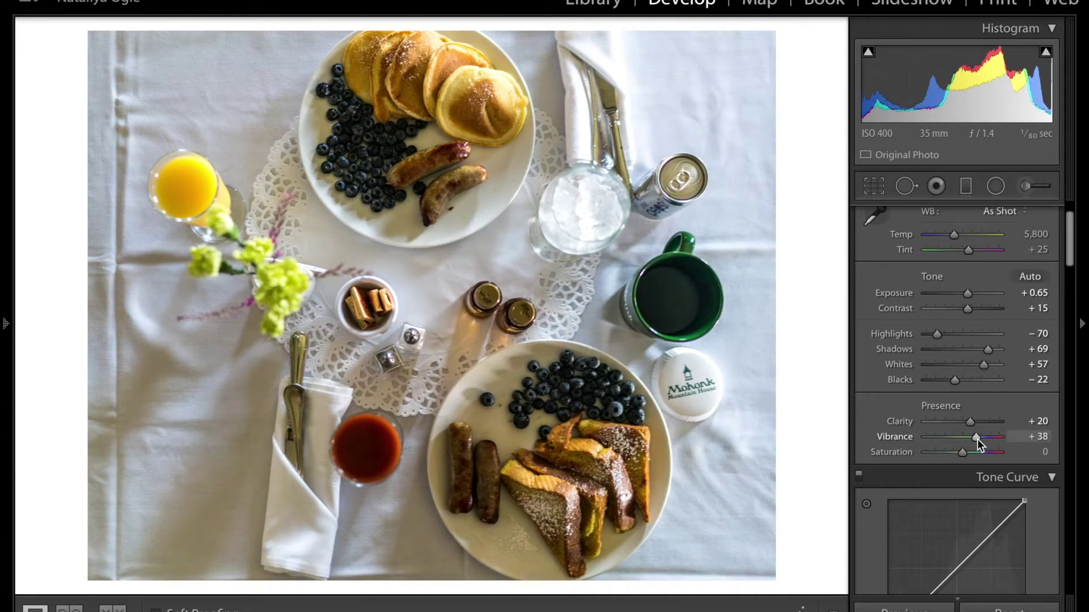
left_click_drag(971, 440, 946, 452)
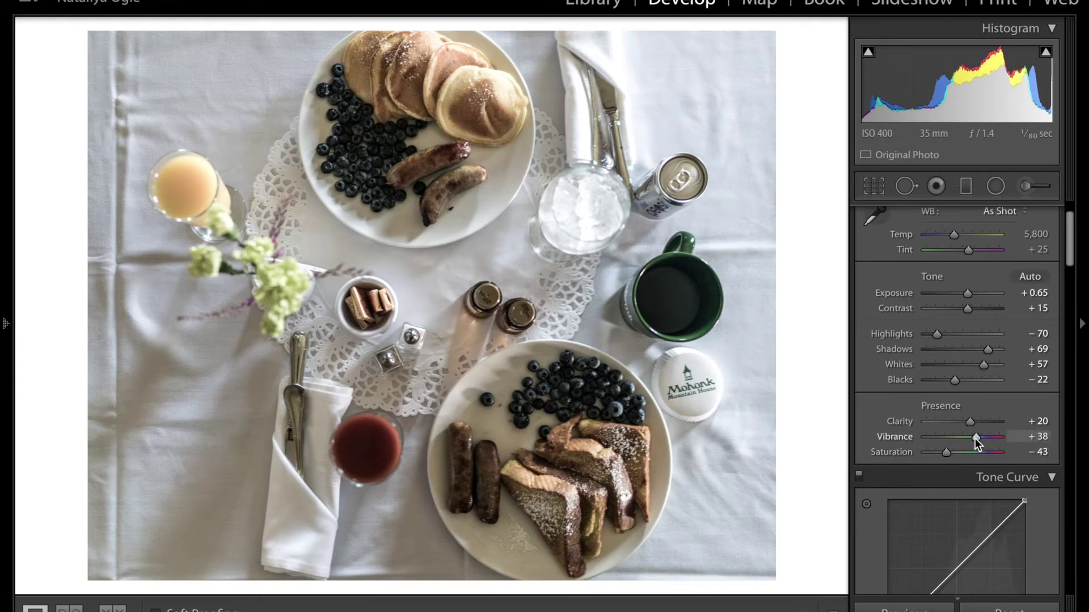
left_click_drag(975, 437, 977, 441)
left_click_drag(976, 441, 945, 452)
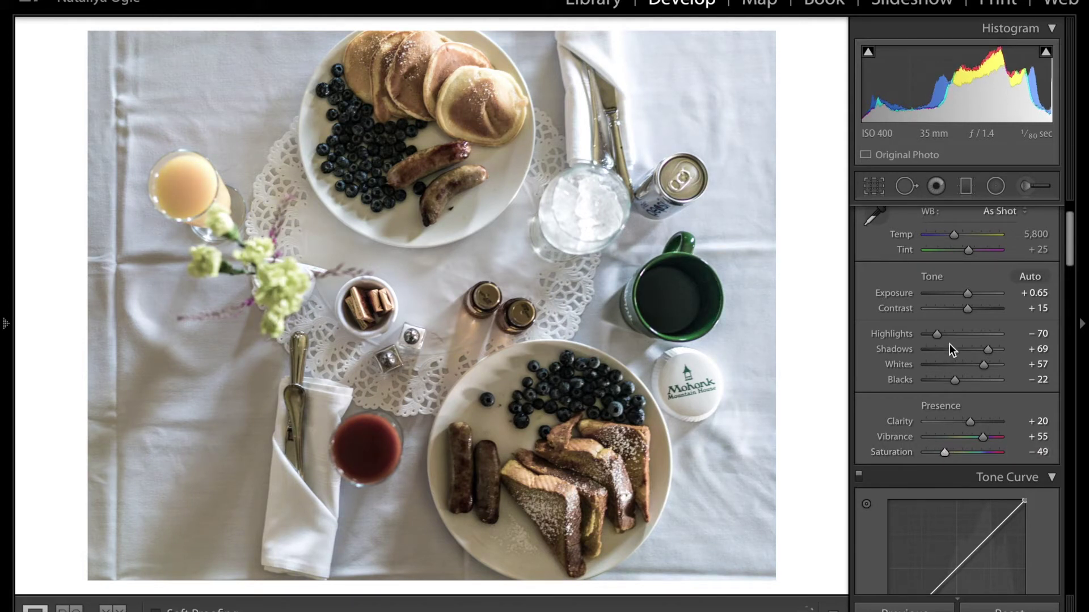
Raise Exposure to +0.85
scroll(980, 406, "down", 2)
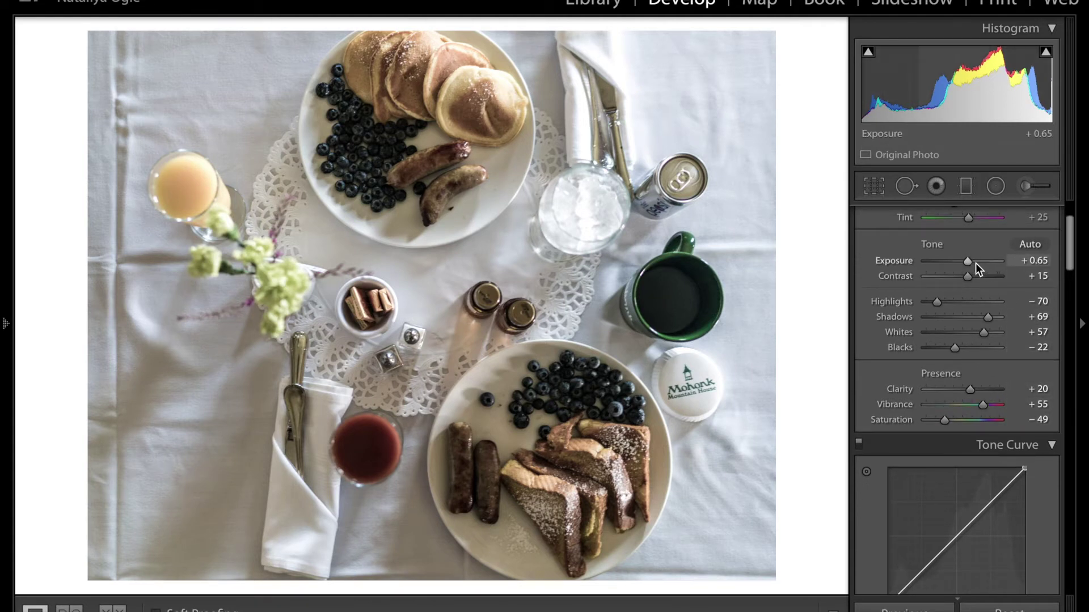
left_click_drag(969, 261, 971, 261)
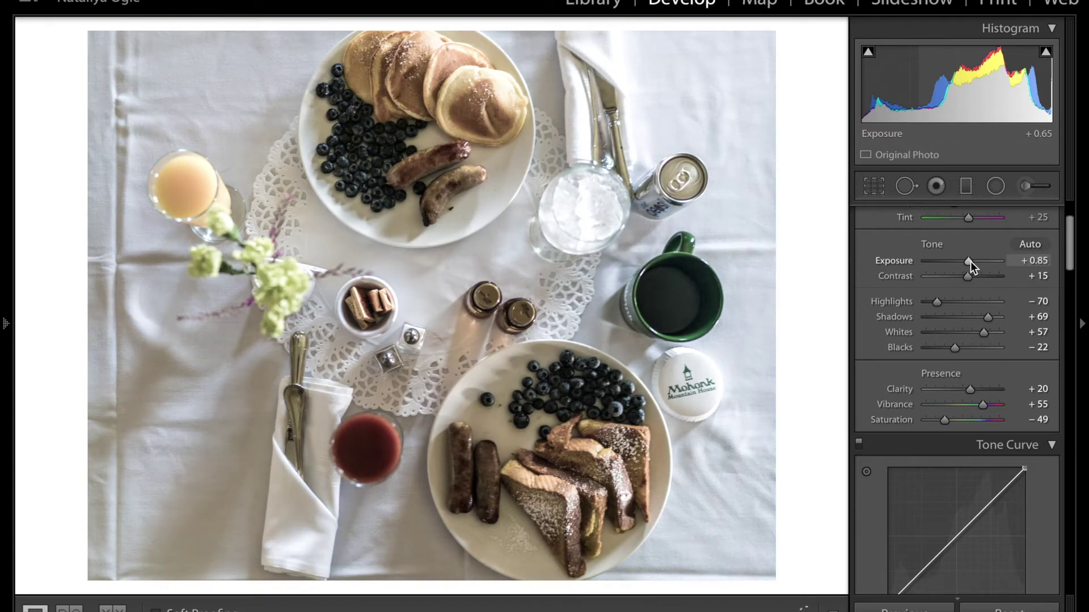
scroll(1041, 503, "down", 2)
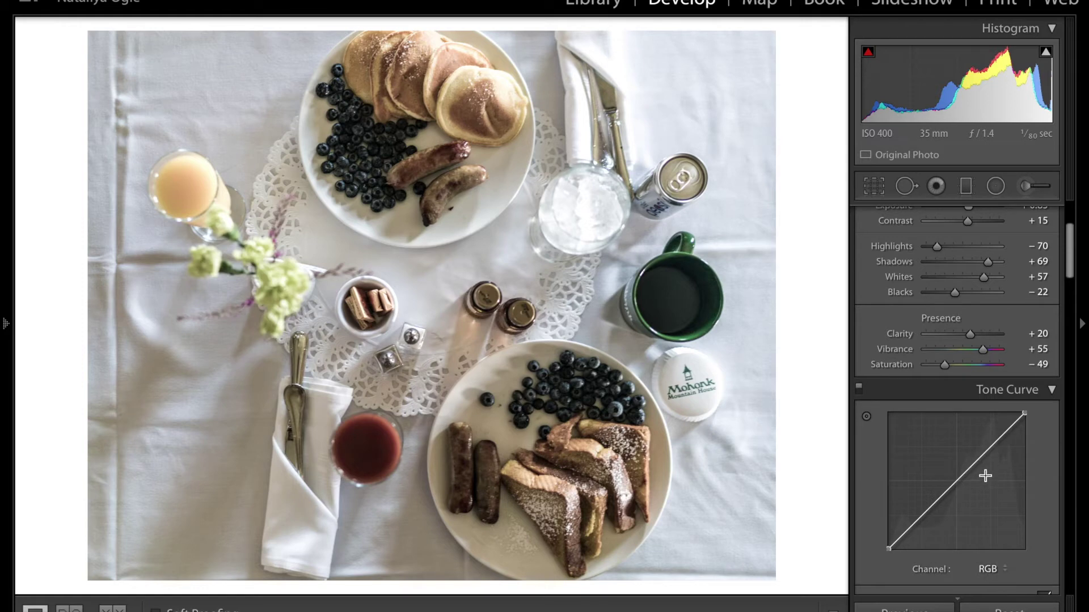
Shape the RGB tone curve with two added points, a lifted black point and lowered white point
left_click_drag(979, 466, 978, 459)
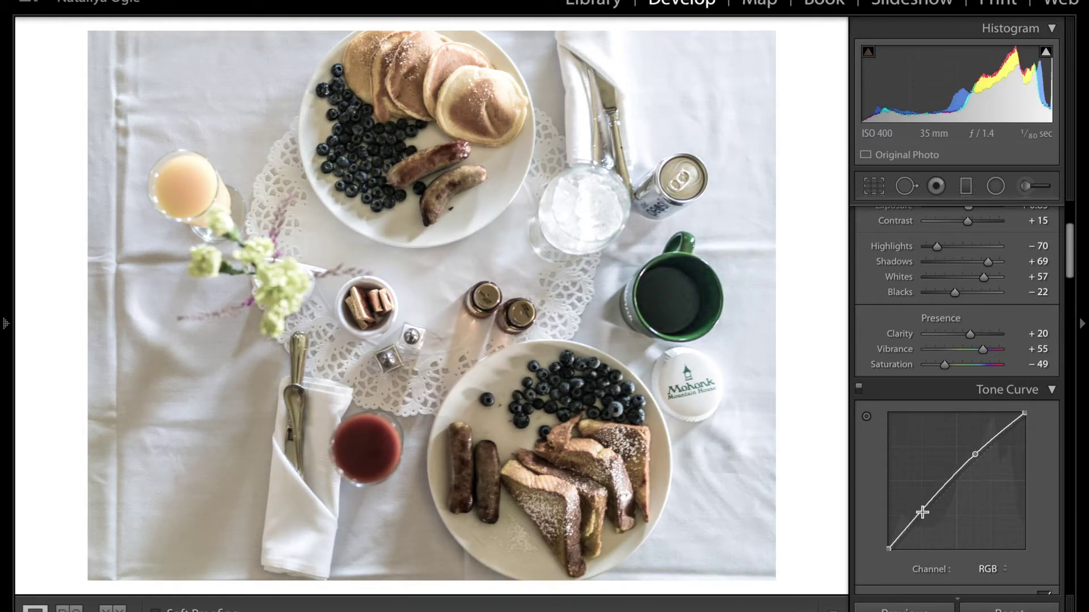
left_click_drag(918, 519, 917, 522)
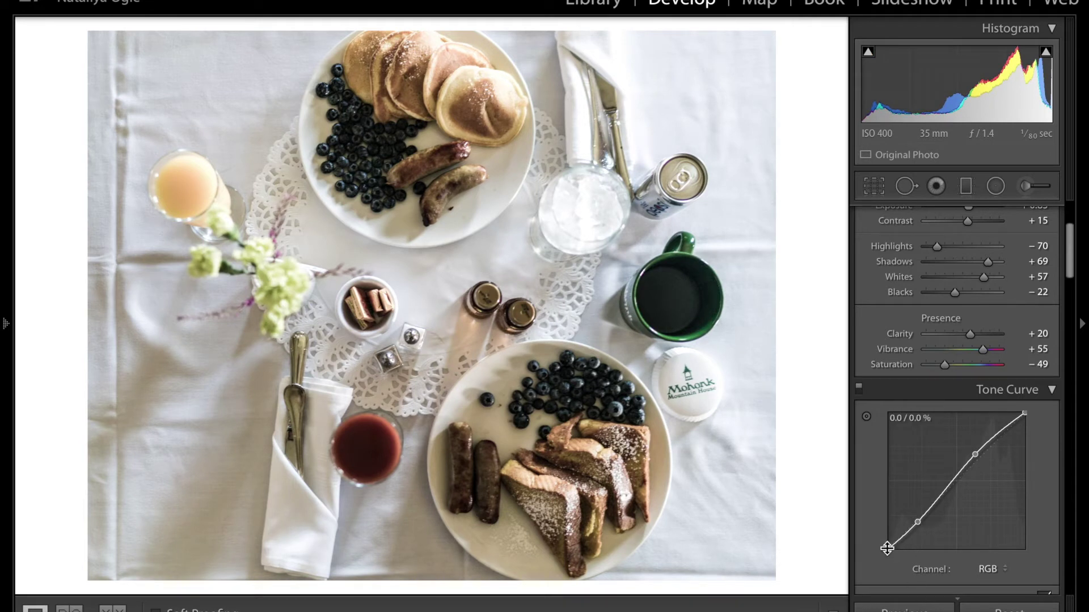
left_click_drag(887, 547, 927, 506)
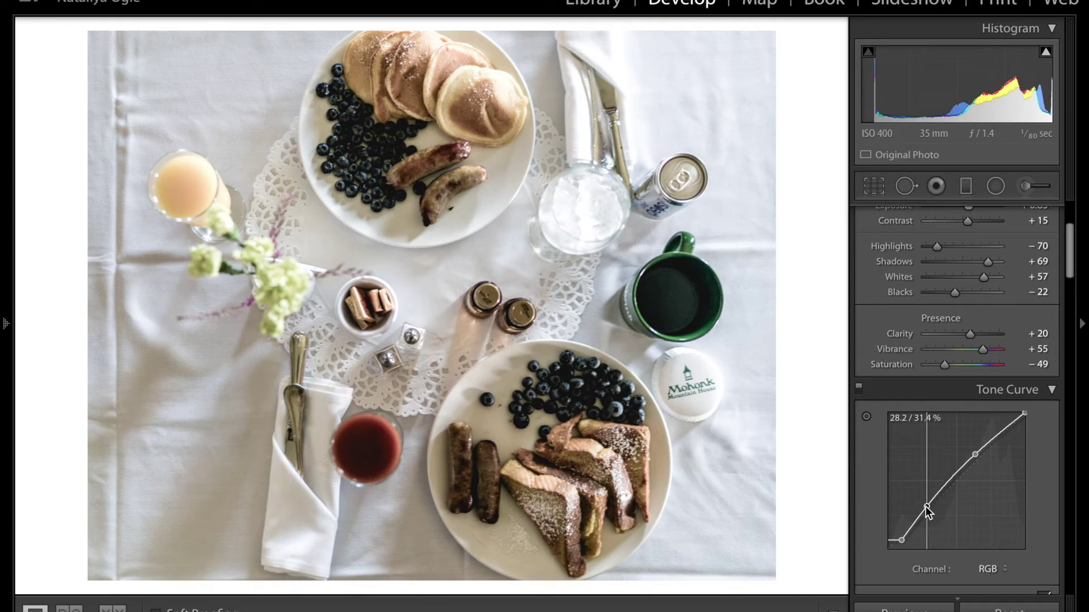
mouse_move(974, 454)
left_mouse_down()
mouse_move(991, 432)
mouse_move(990, 448)
left_mouse_up()
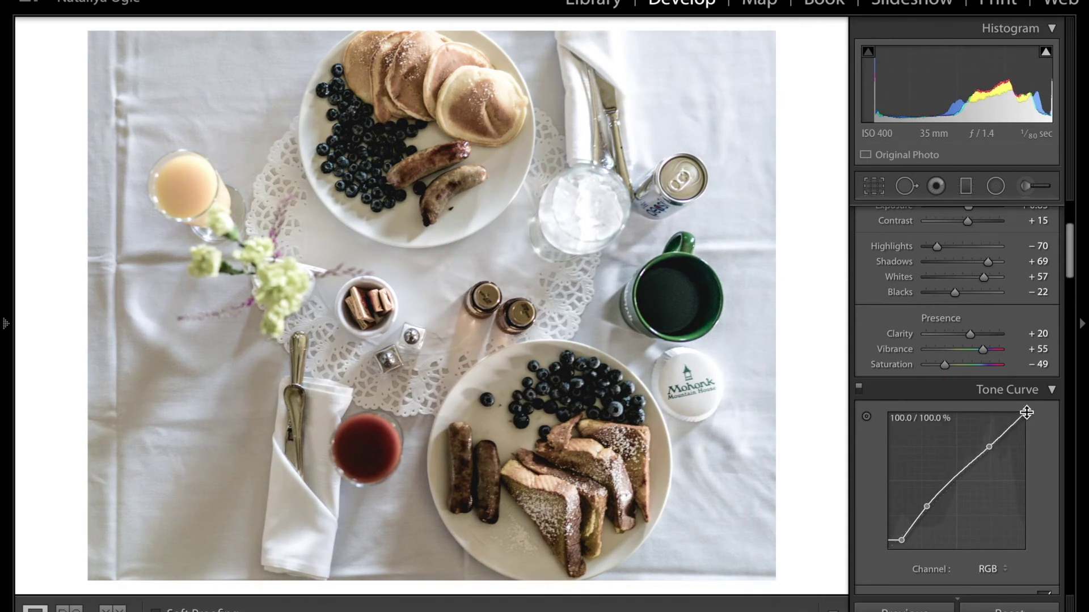
mouse_move(1027, 413)
left_mouse_down()
mouse_move(1014, 414)
mouse_move(1026, 418)
left_mouse_up()
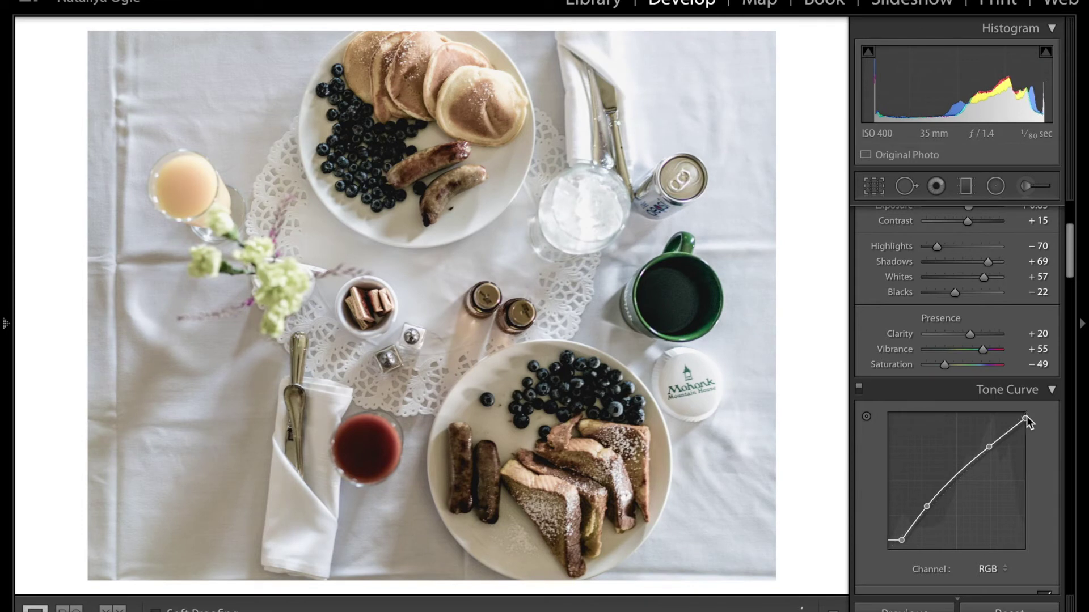
scroll(1050, 435, "down", 3)
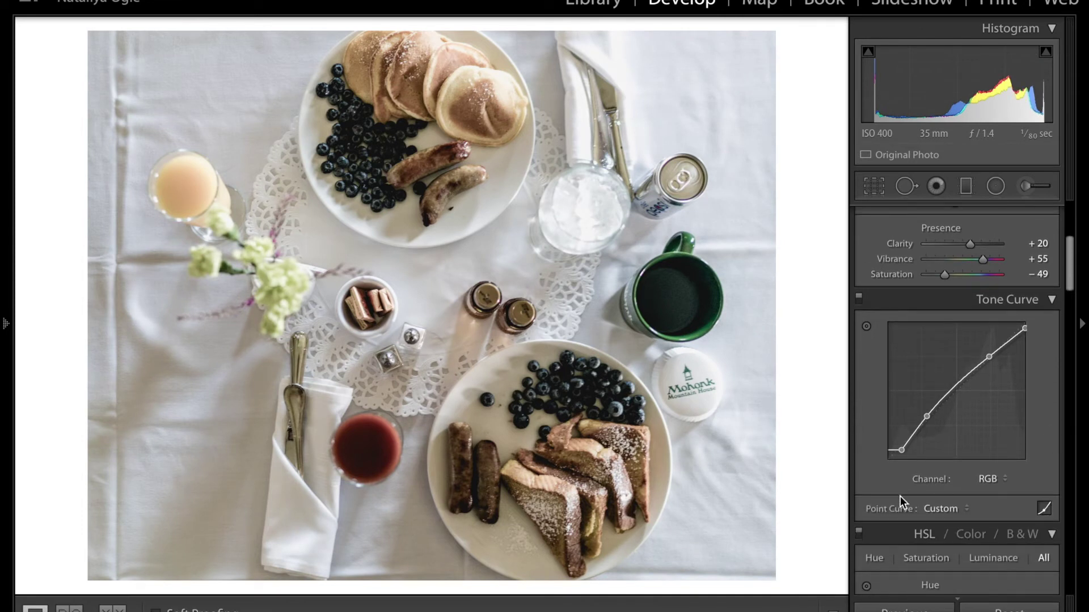
On the Blue channel curve, lift the black point, add two midpoints and lower the white point
left_click(988, 483)
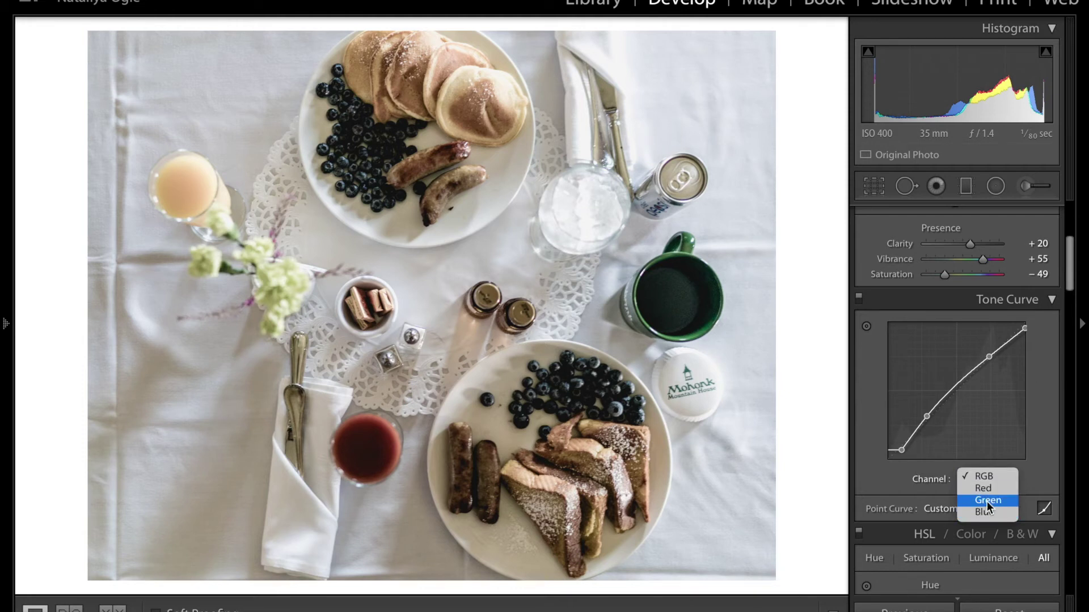
left_click(985, 514)
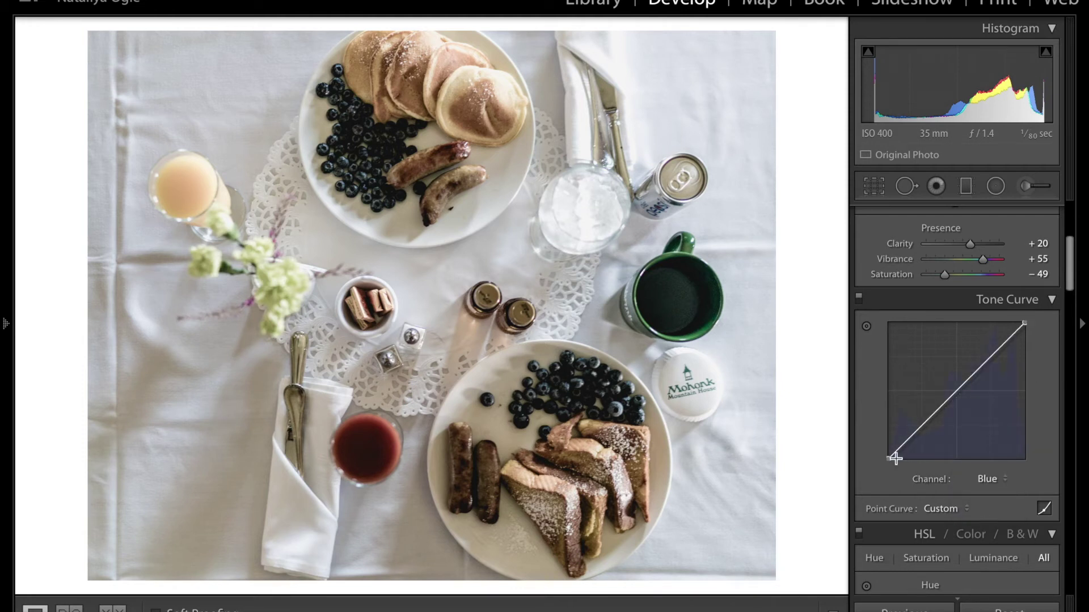
left_click_drag(889, 457, 907, 443)
left_click_drag(951, 397, 994, 348)
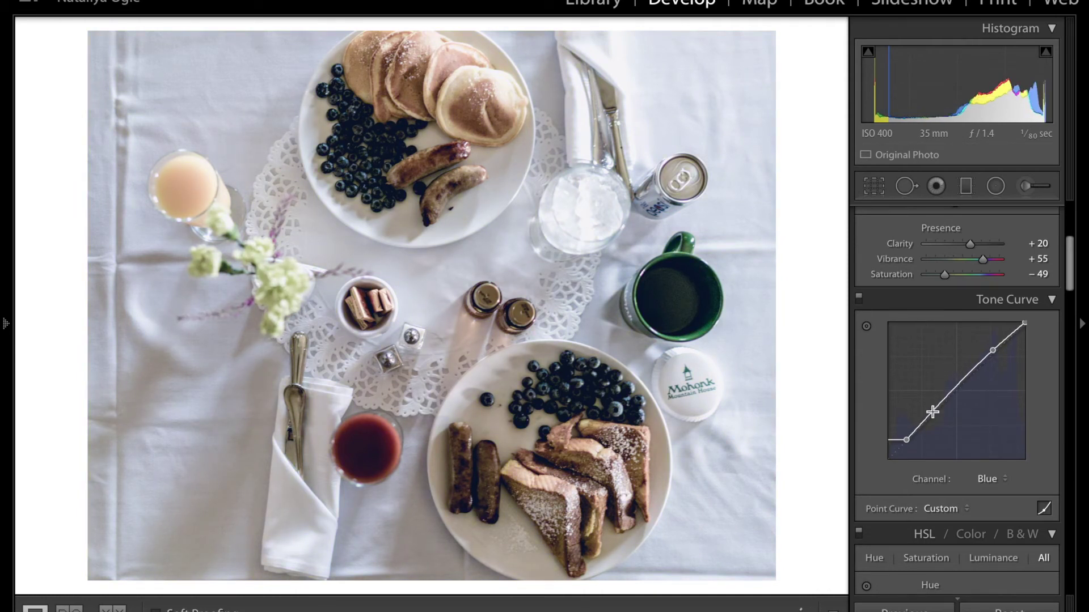
left_click_drag(935, 418, 933, 412)
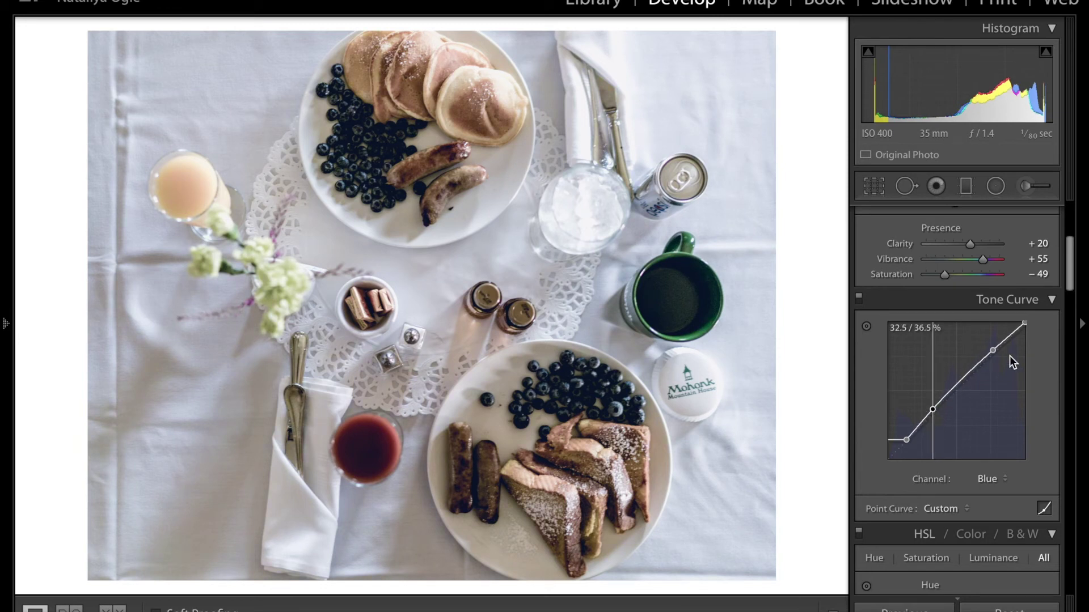
mouse_move(993, 348)
left_mouse_down()
mouse_move(992, 339)
mouse_move(988, 354)
left_mouse_up()
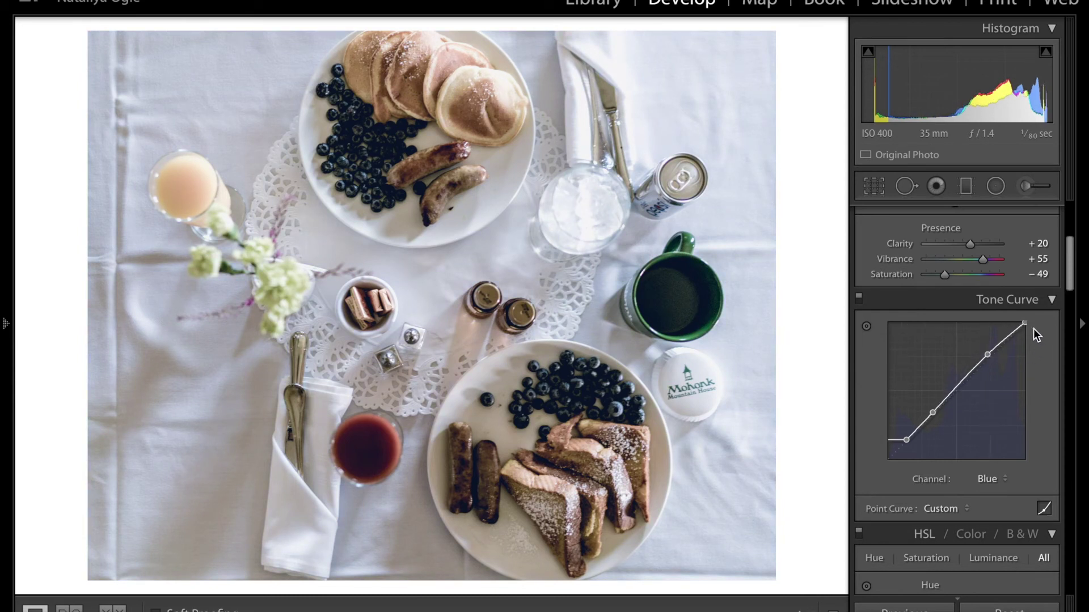
mouse_move(1025, 323)
left_mouse_down()
mouse_move(1024, 332)
mouse_move(1025, 315)
left_mouse_up()
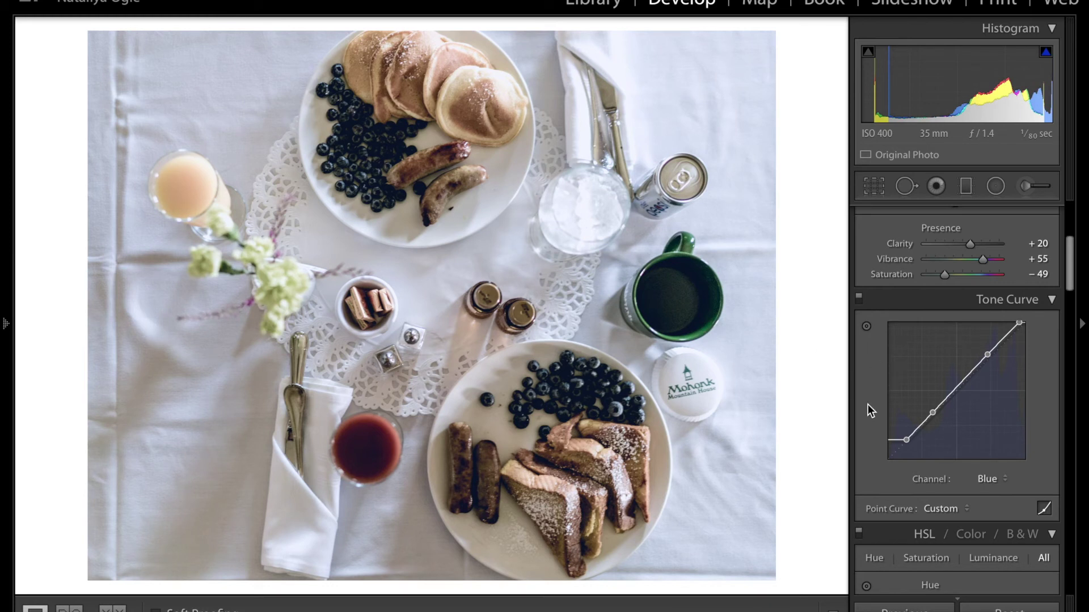
scroll(865, 414, "down", 2)
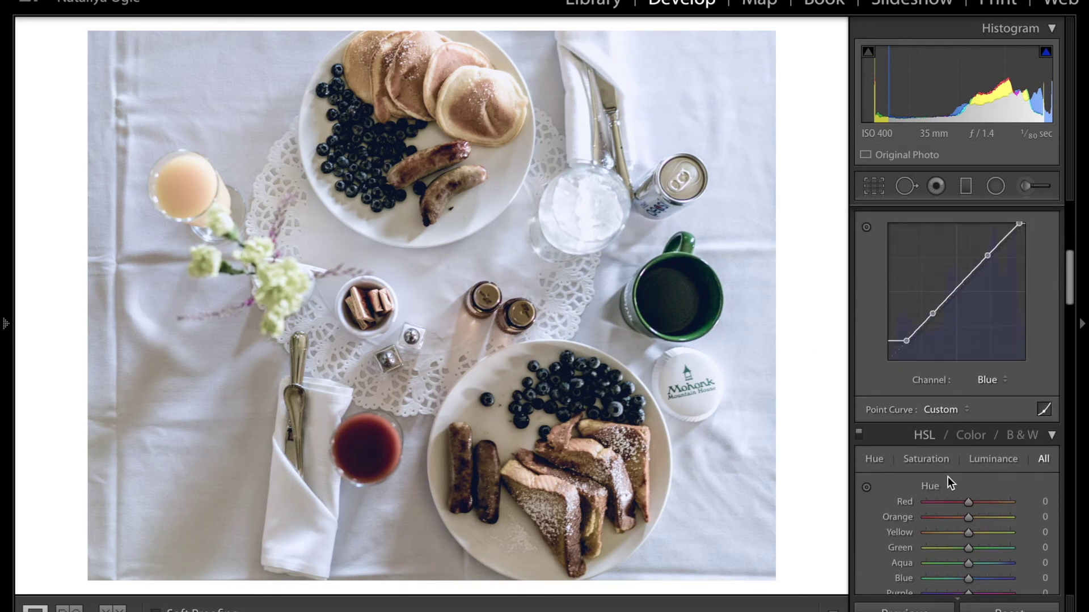
Set HSL Saturation to Orange -10, Yellow -21 and Blue +23
scroll(948, 479, "down", 3)
scroll(949, 477, "down", 2)
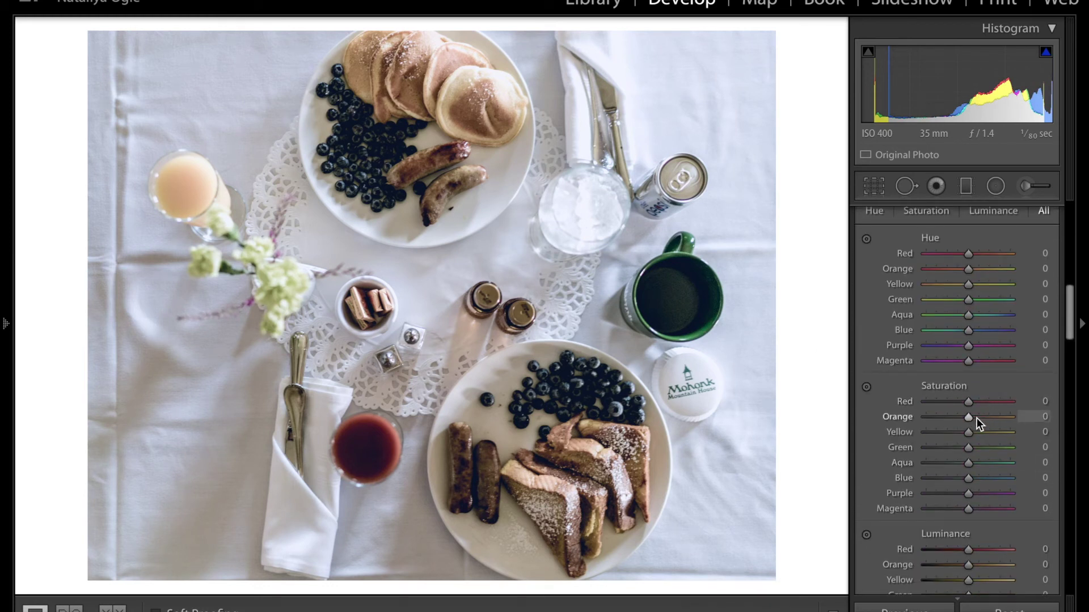
left_click_drag(969, 417, 964, 417)
left_click_drag(967, 432, 963, 432)
left_click_drag(973, 481, 979, 482)
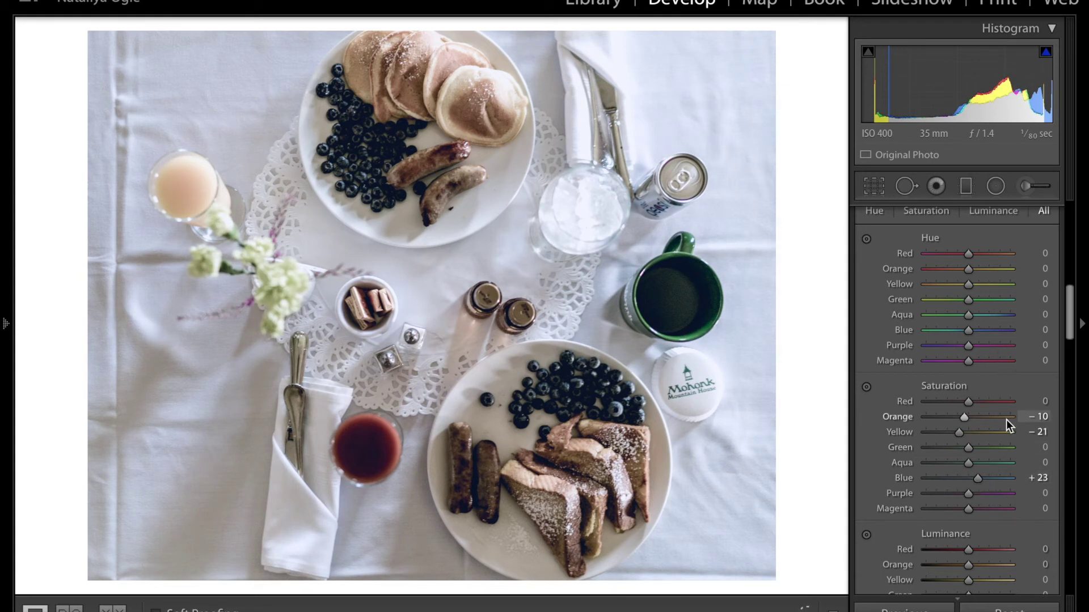
Set HSL Luminance to Orange -21, Yellow +41, Blue +37, then nudge the Blue curve's shadow point
scroll(1006, 423, "down", 3)
scroll(1007, 419, "down", 1)
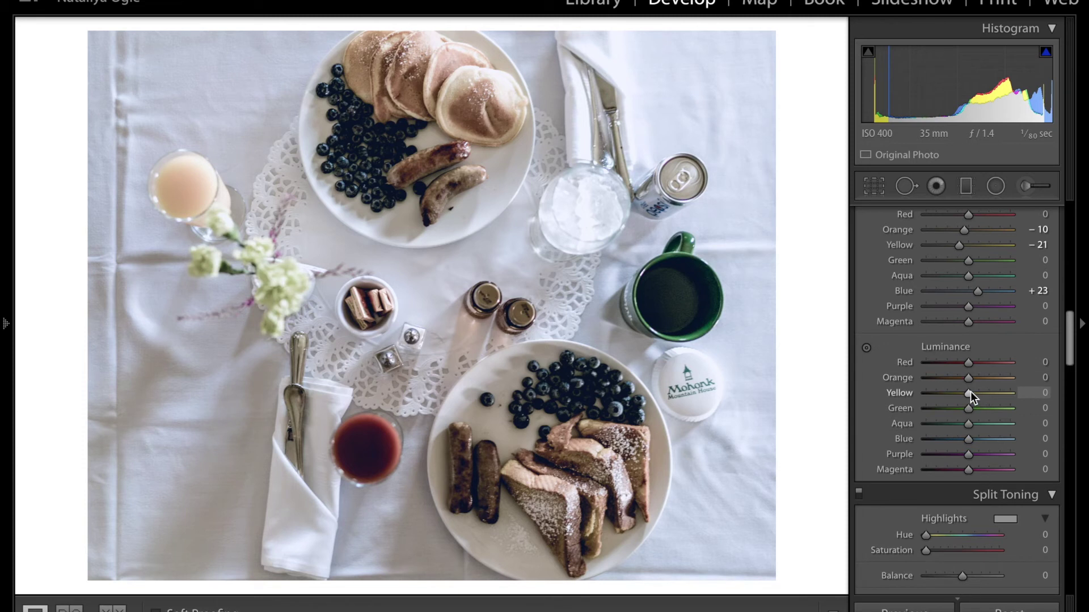
mouse_move(970, 392)
left_mouse_down()
mouse_move(989, 393)
mouse_move(944, 398)
mouse_move(990, 400)
mouse_move(953, 409)
mouse_move(966, 406)
mouse_move(948, 400)
mouse_move(988, 395)
mouse_move(961, 378)
left_mouse_up()
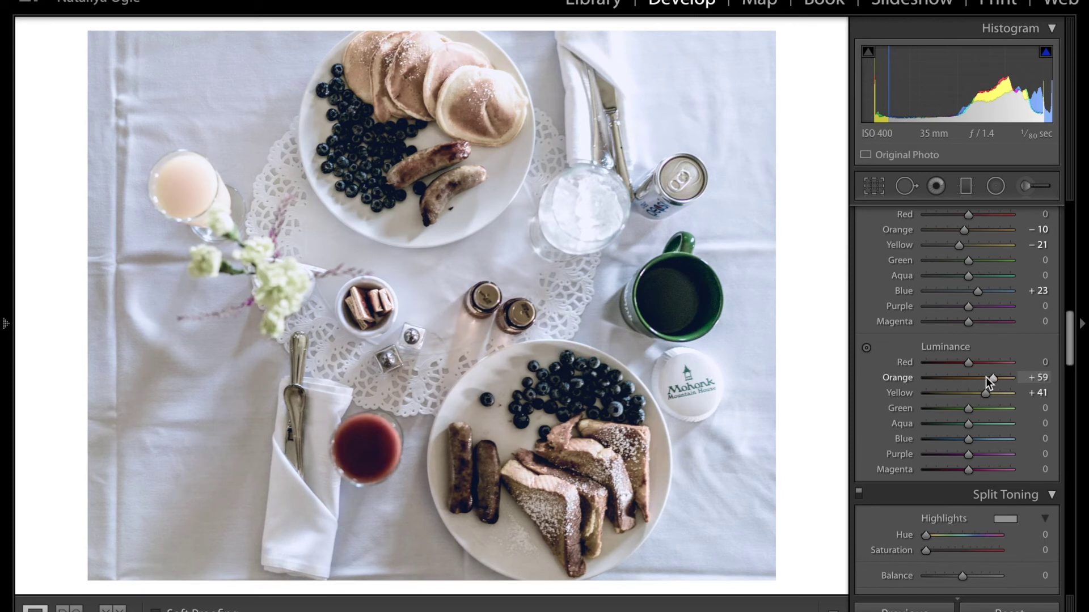
left_click(964, 378)
left_click(960, 379)
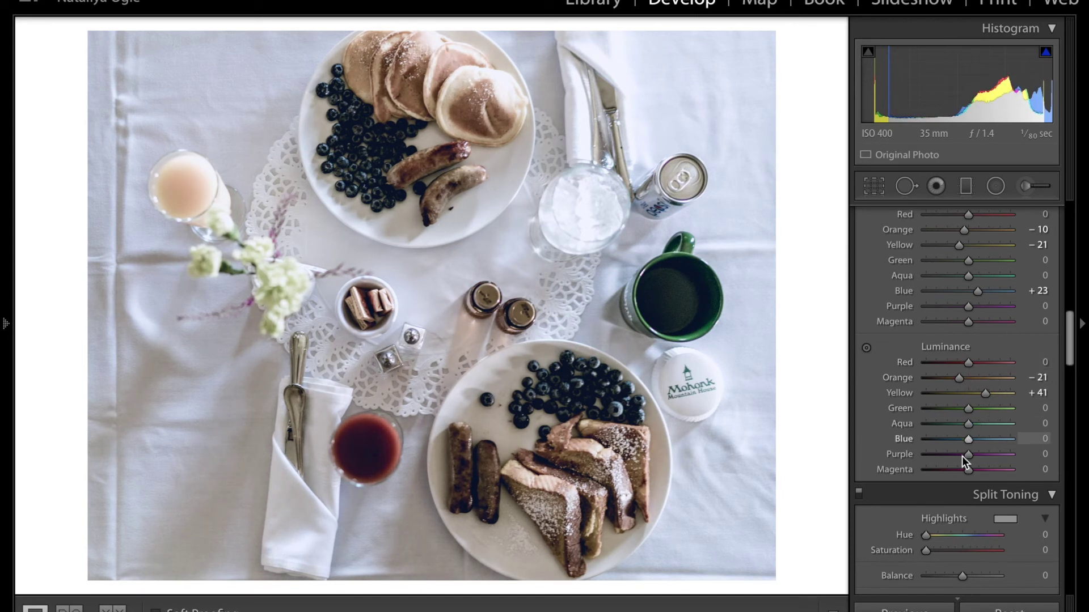
left_click(968, 440)
left_click_drag(954, 445, 983, 445)
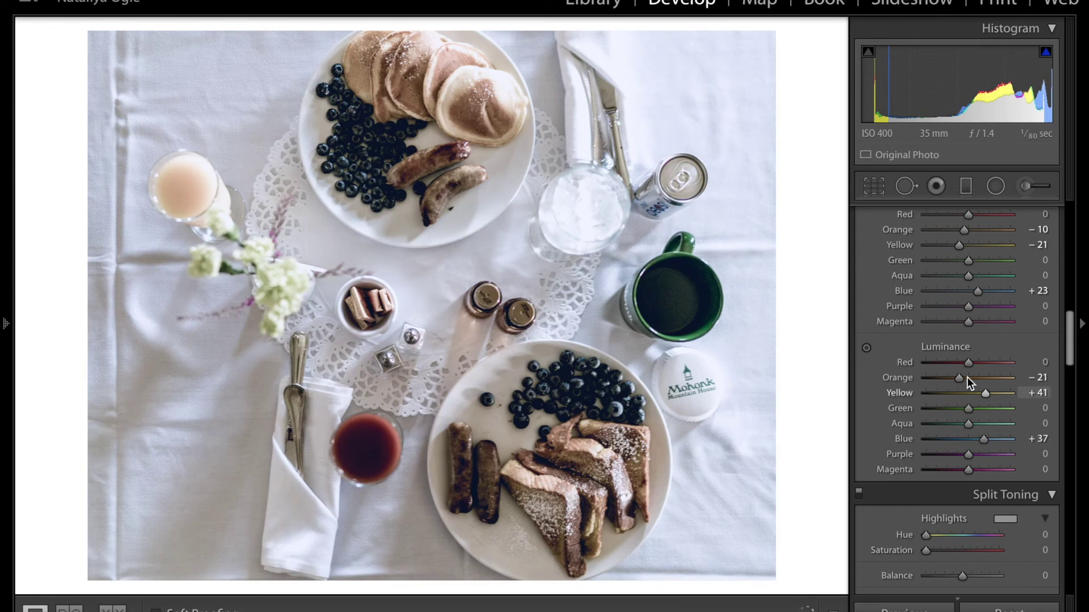
scroll(967, 377, "up", 8)
left_click_drag(907, 346, 932, 328)
Fine-tune the blue curve's upper points and reduce Vibrance to +51
mouse_move(987, 262)
left_mouse_down()
mouse_move(980, 270)
mouse_move(988, 259)
left_mouse_up()
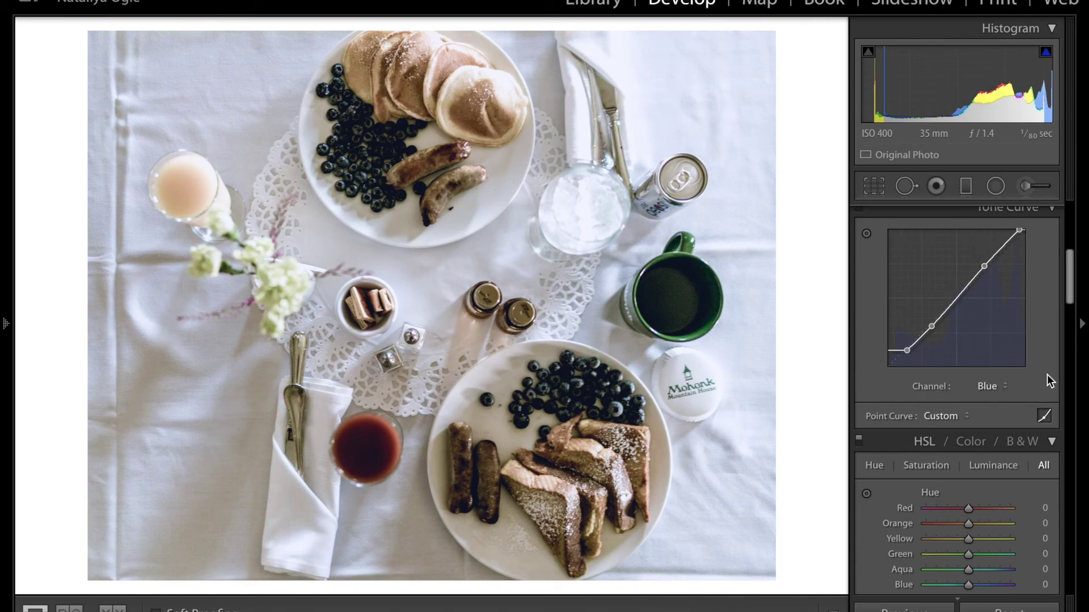
scroll(1048, 374, "up", 6)
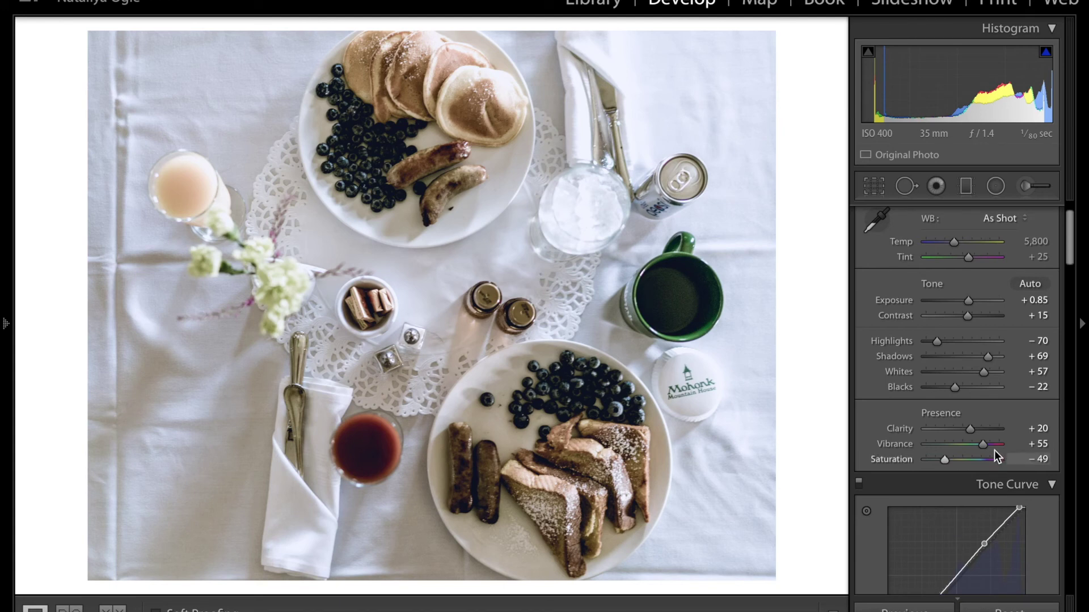
left_click_drag(982, 444, 950, 459)
Set Shadows +88, Blacks -24, Highlights -63, Whites +51 and Exposure +0.75
scroll(959, 303, "up", 2)
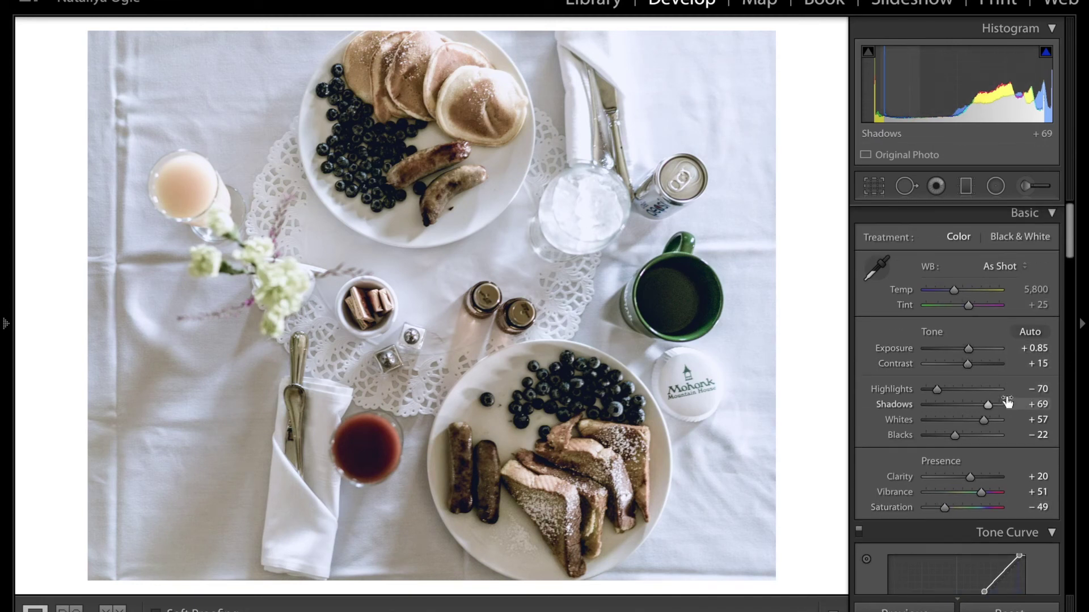
mouse_move(990, 404)
left_mouse_down()
mouse_move(1004, 403)
mouse_move(994, 404)
left_mouse_up()
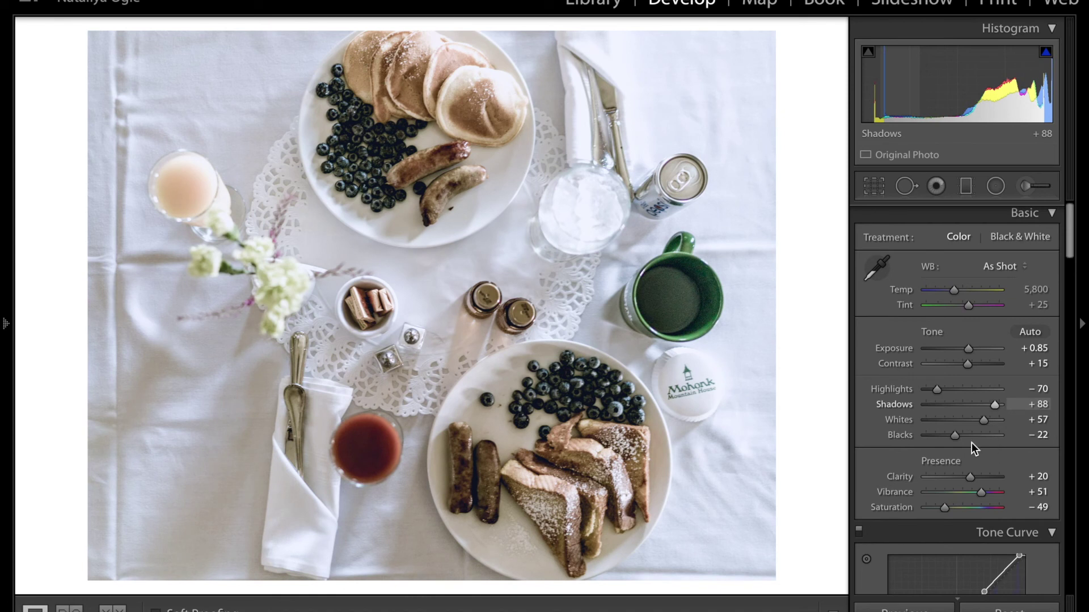
left_click_drag(956, 436, 978, 424)
mouse_move(940, 390)
left_mouse_down()
mouse_move(930, 389)
mouse_move(942, 389)
left_mouse_up()
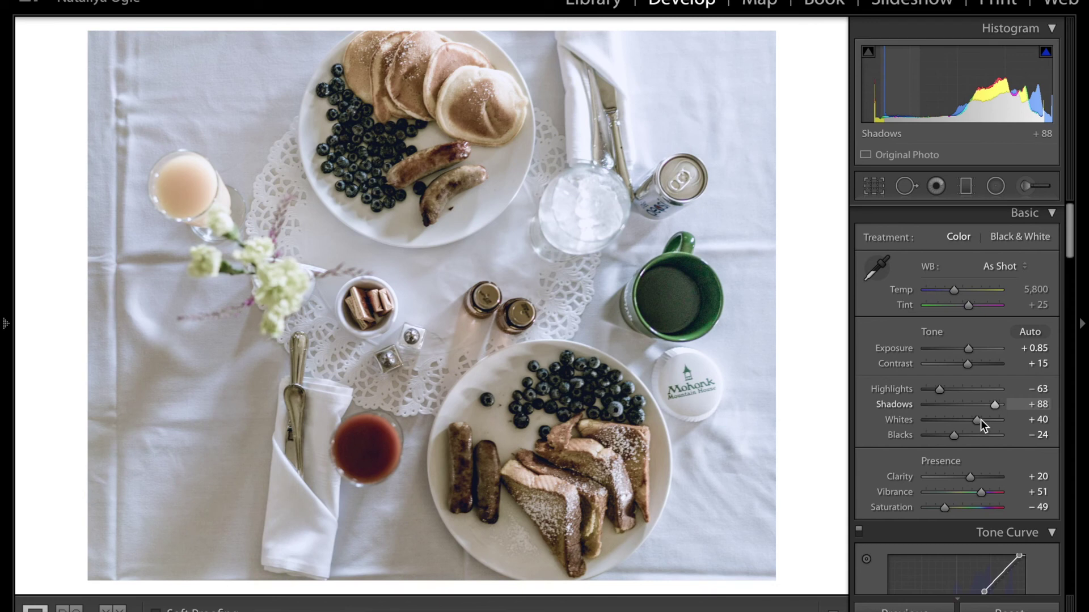
left_click_drag(981, 419, 984, 421)
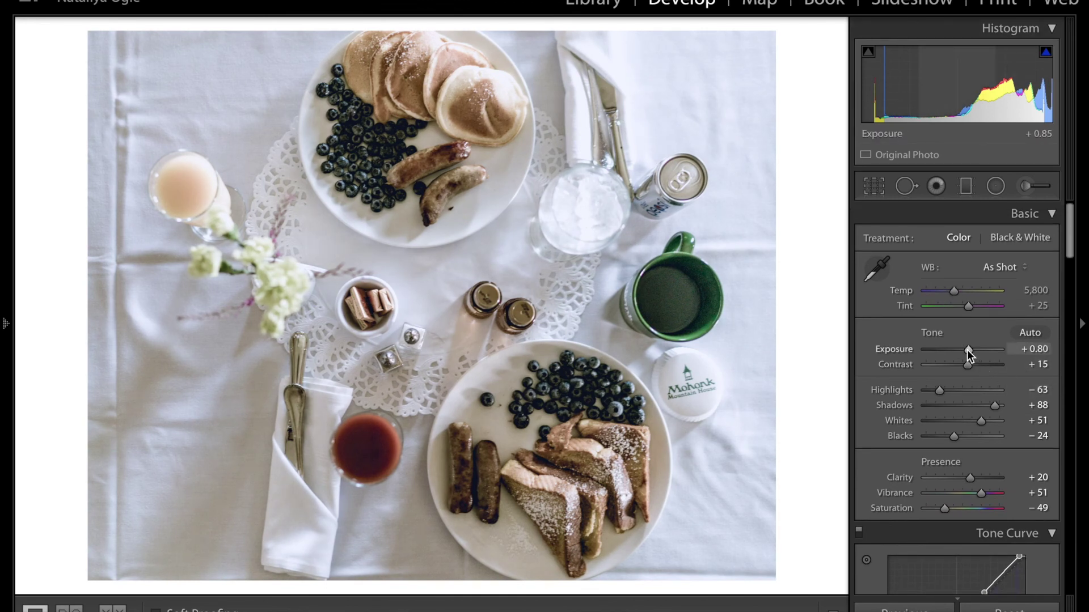
left_click_drag(968, 349, 969, 351)
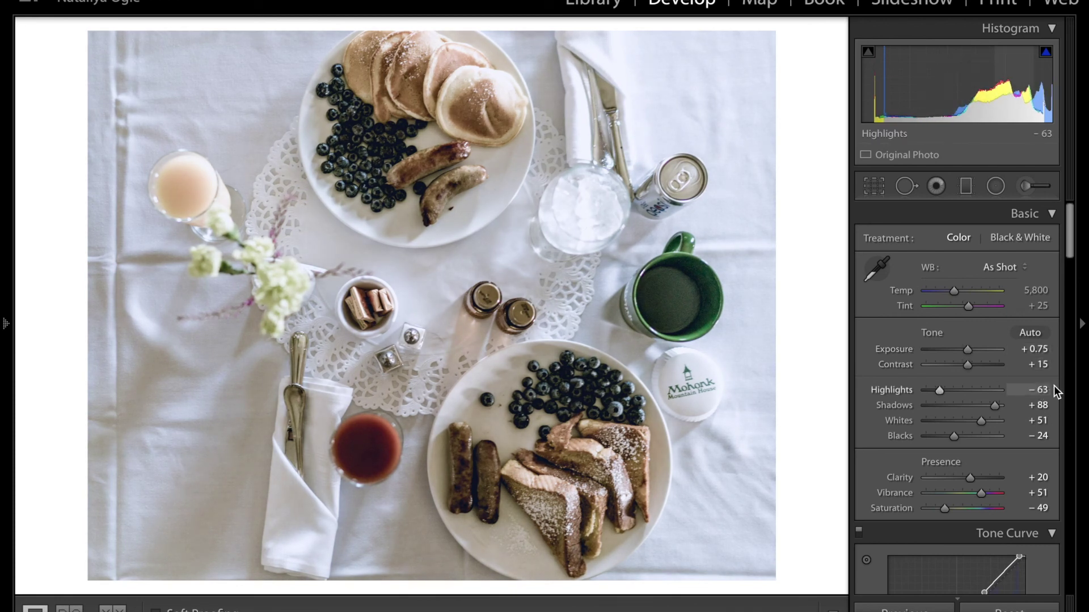
scroll(1040, 349, "down", 4)
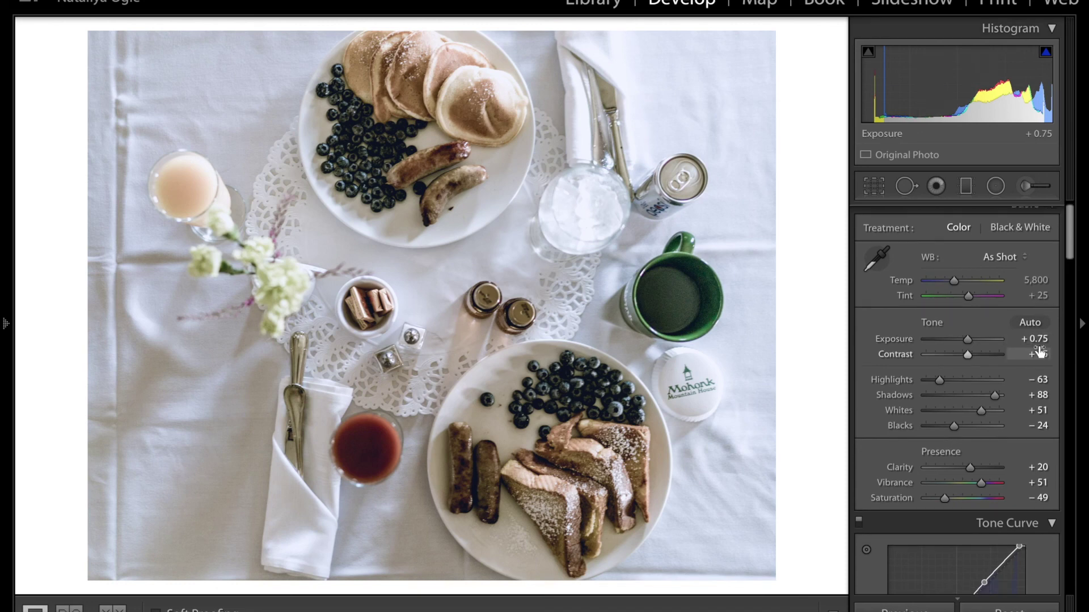
scroll(1038, 350, "down", 20)
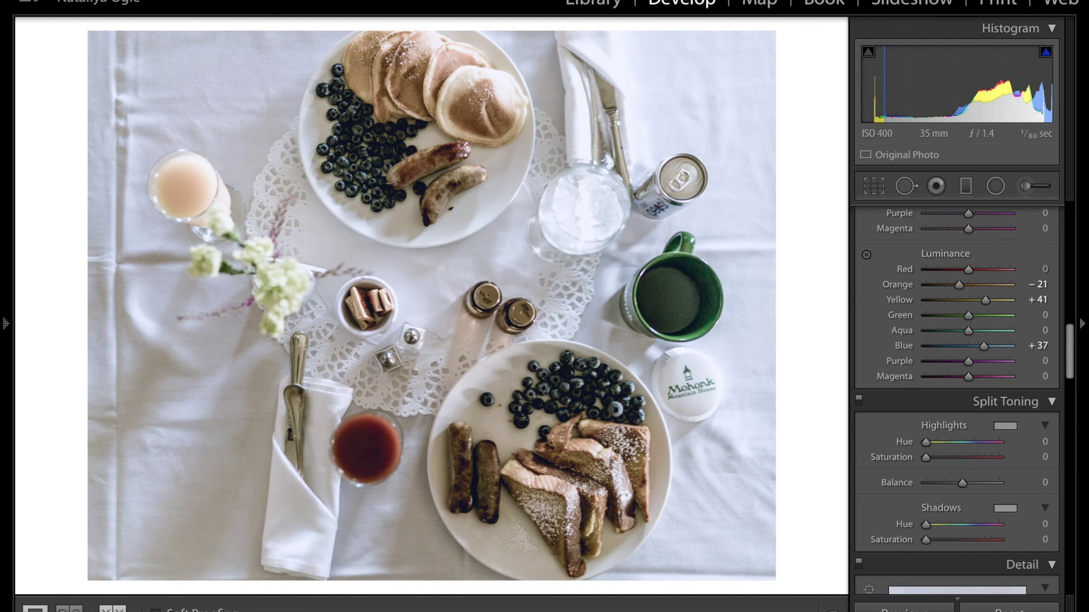
Turn on the Before/After view with original and edited photo stacked top and bottom
key("y")
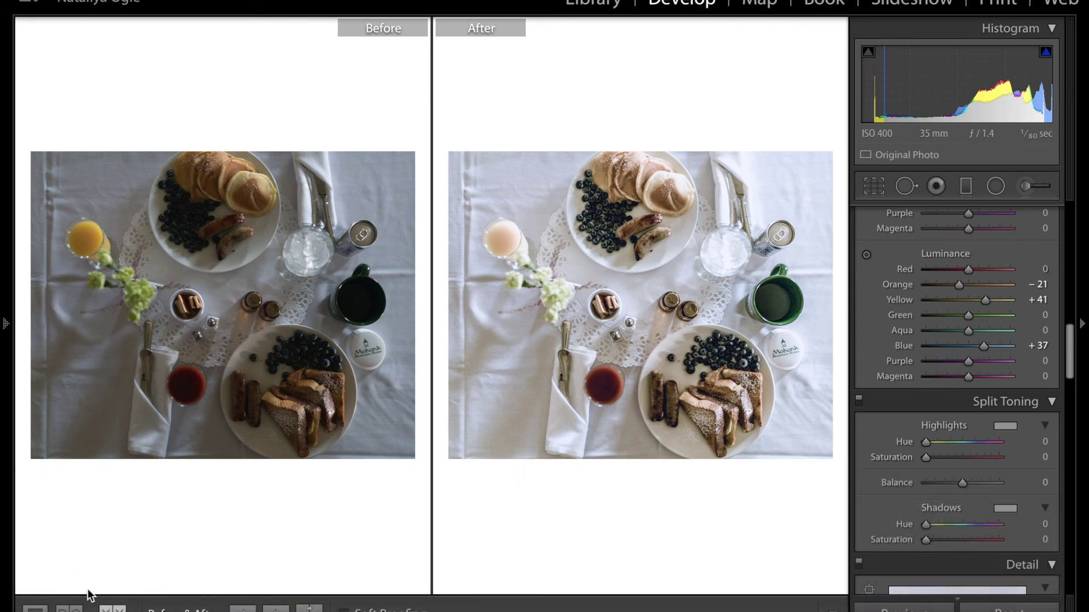
left_click(113, 610)
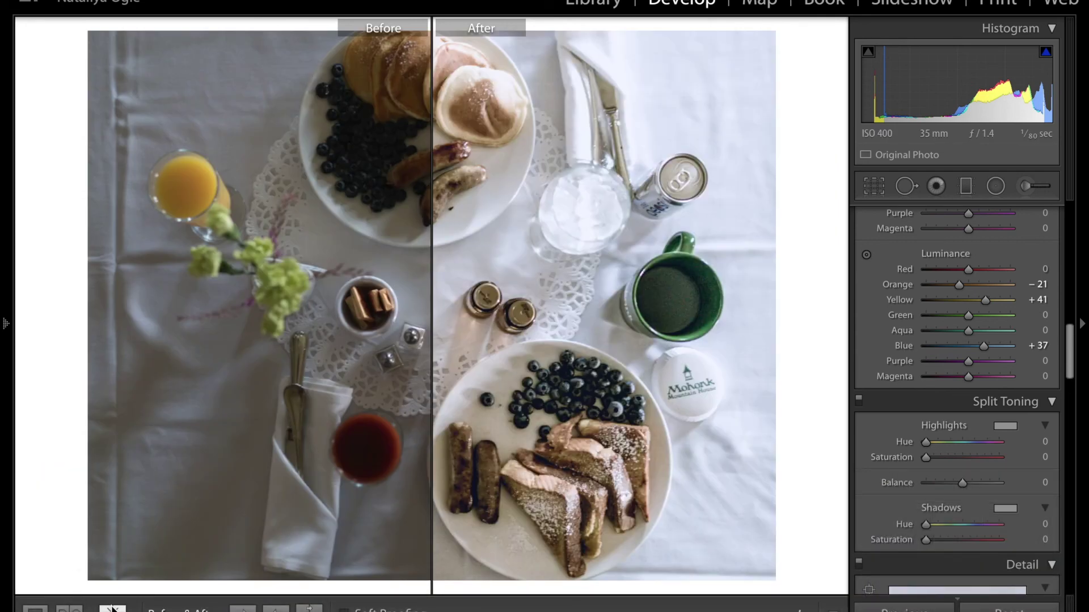
left_click(113, 610)
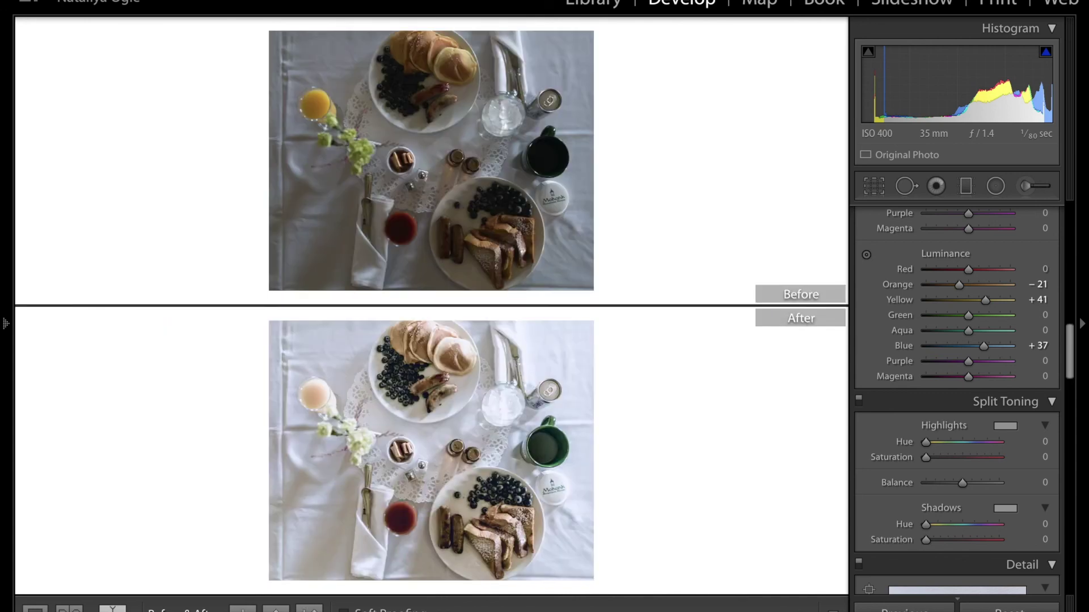
mouse_move(544, 570)
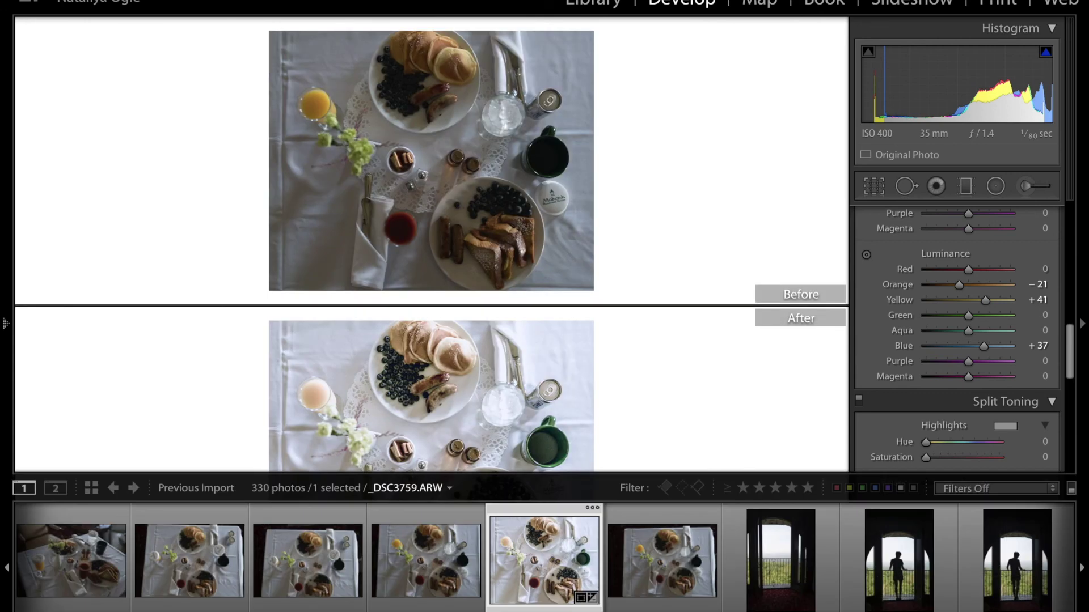
Send the photo from its filmstrip thumbnail to Edit in Adobe Photoshop CC 2017
right_click(547, 561)
mouse_move(672, 267)
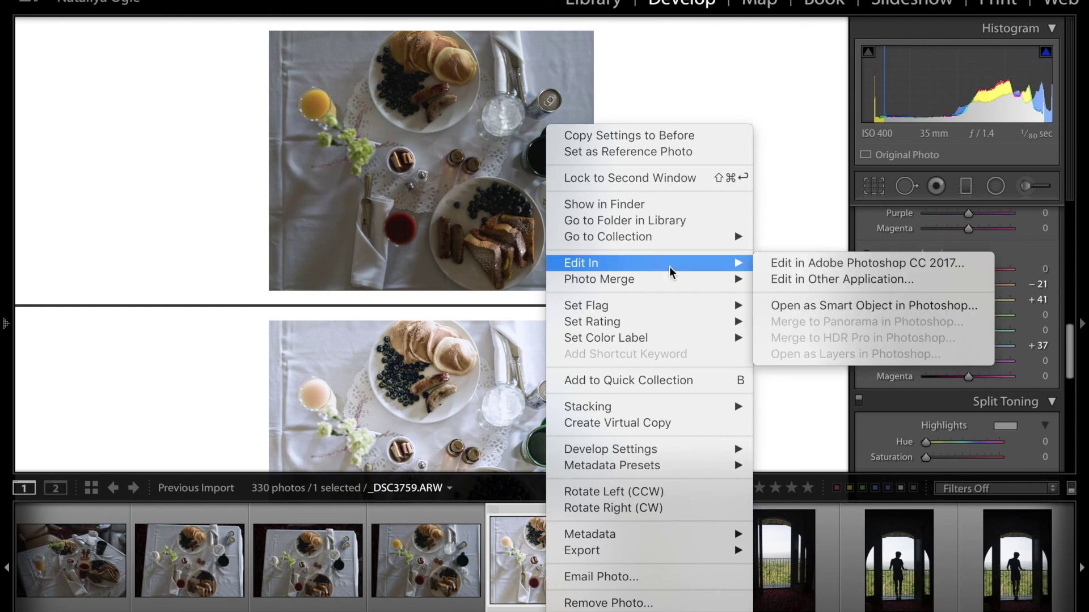
left_click(834, 262)
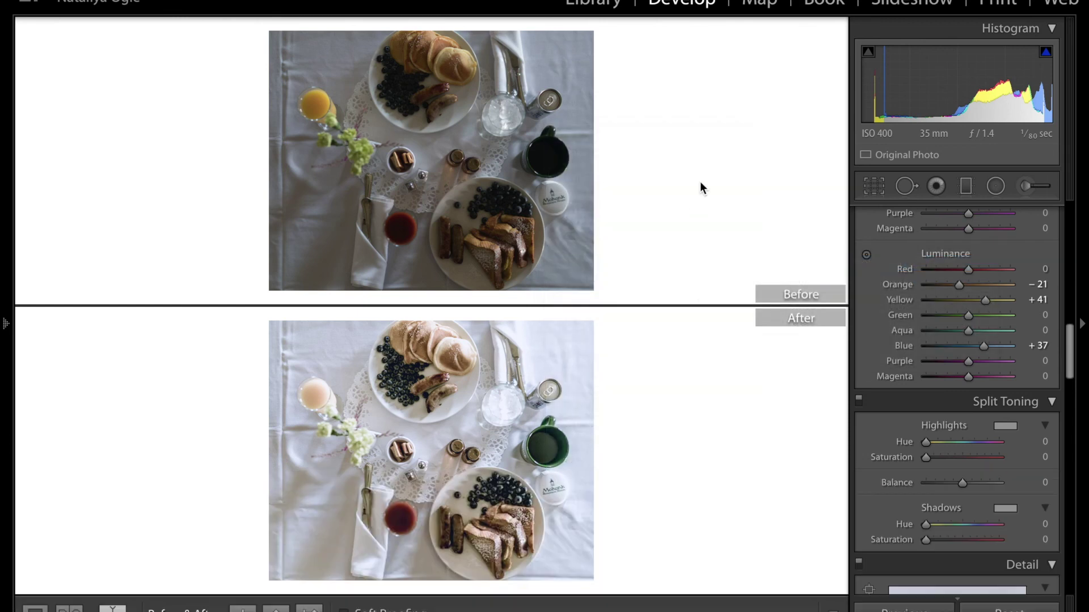